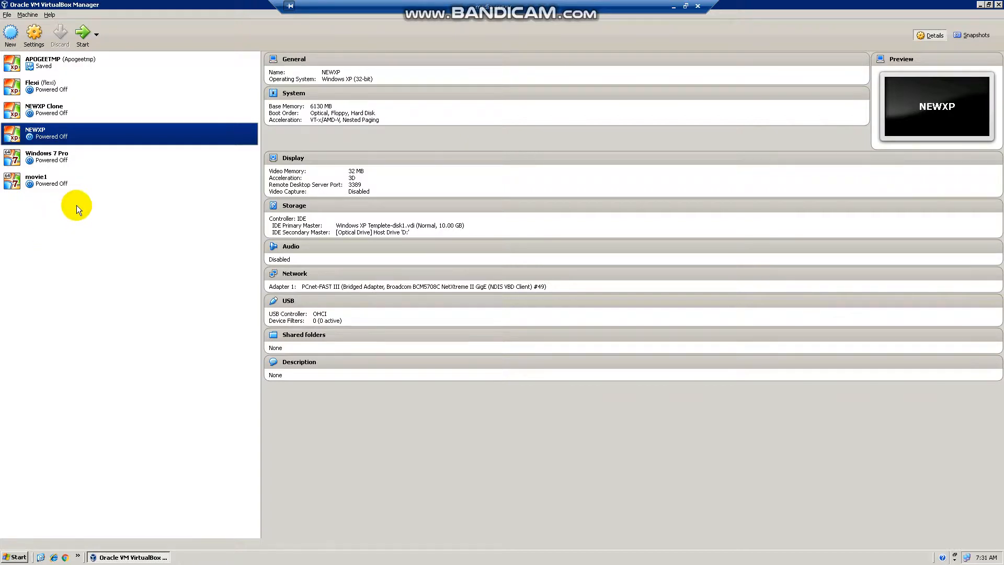
Start a new virtual machine and name it Test1.
click(11, 36)
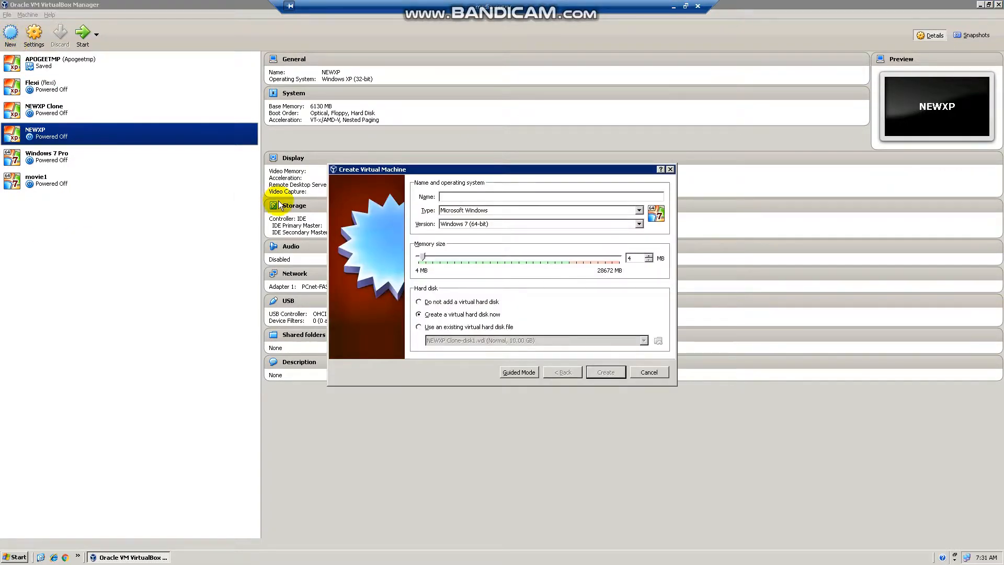
click(491, 194)
text(T)
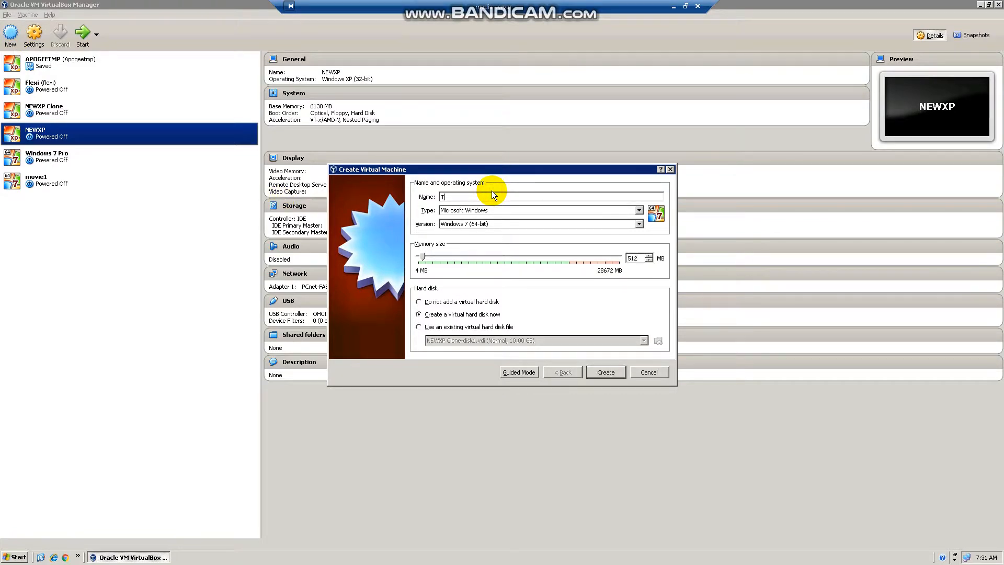
text(est`1)
key(BackSpace)
text(1)
Set Test1 to Microsoft Windows, Windows 7 (64-bit) with 4096 MB memory, then continue to the hard disk.
click(509, 210)
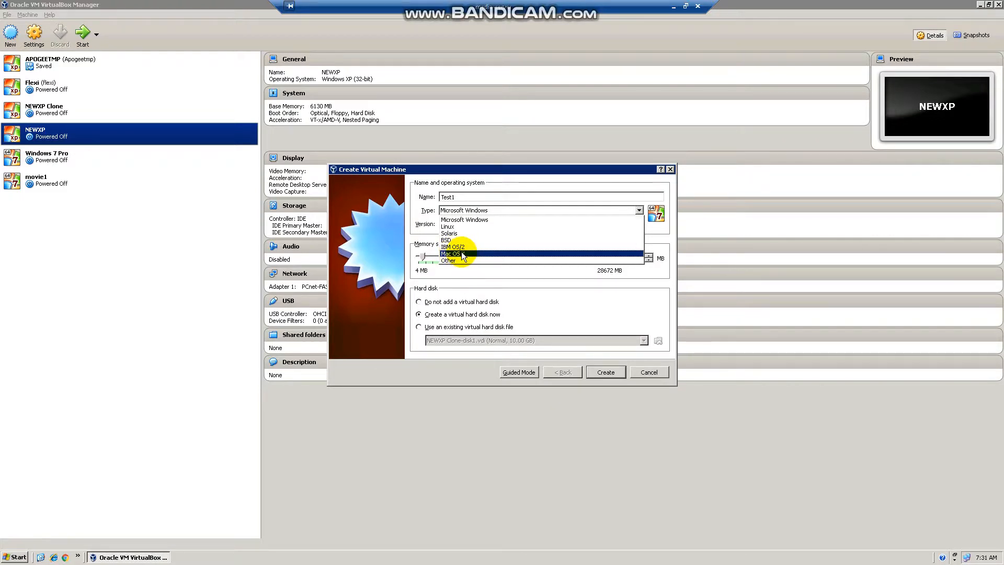
click(472, 220)
click(469, 224)
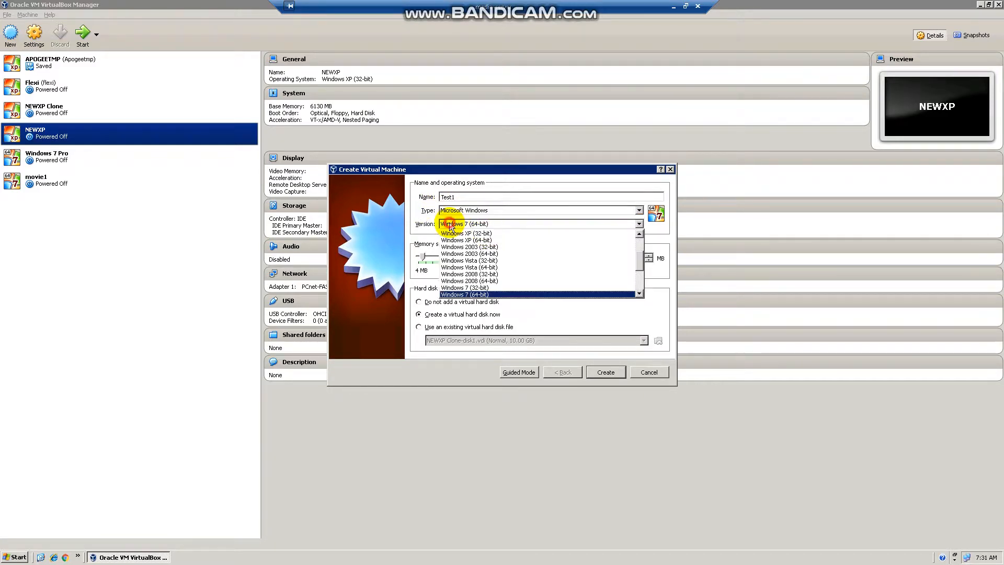
click(640, 294)
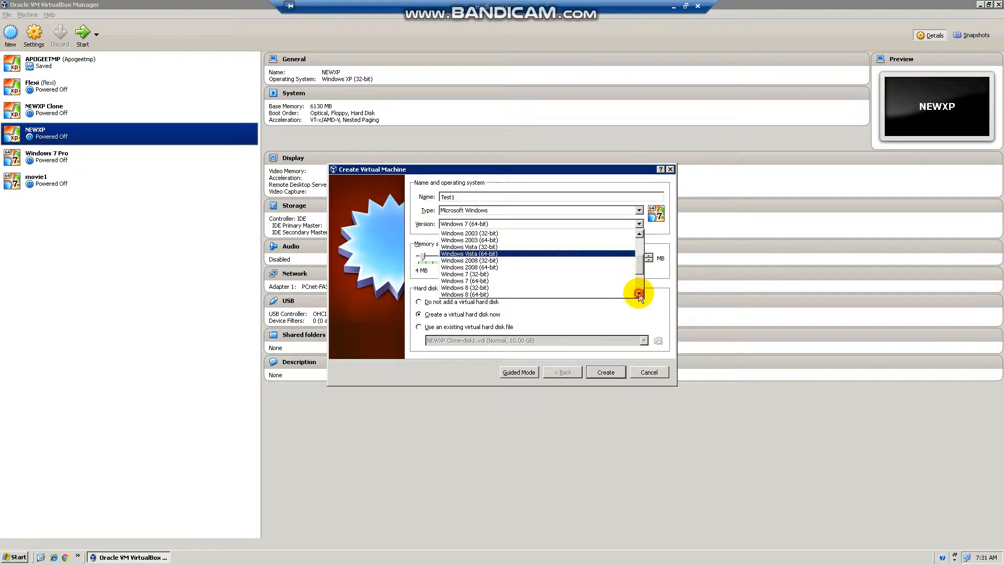
click(576, 283)
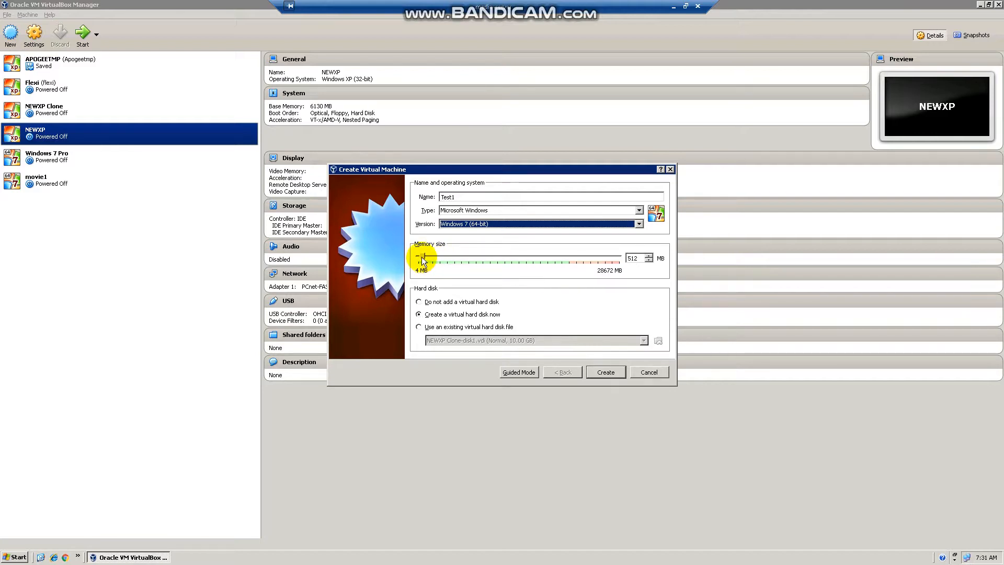
drag(426, 256, 448, 259)
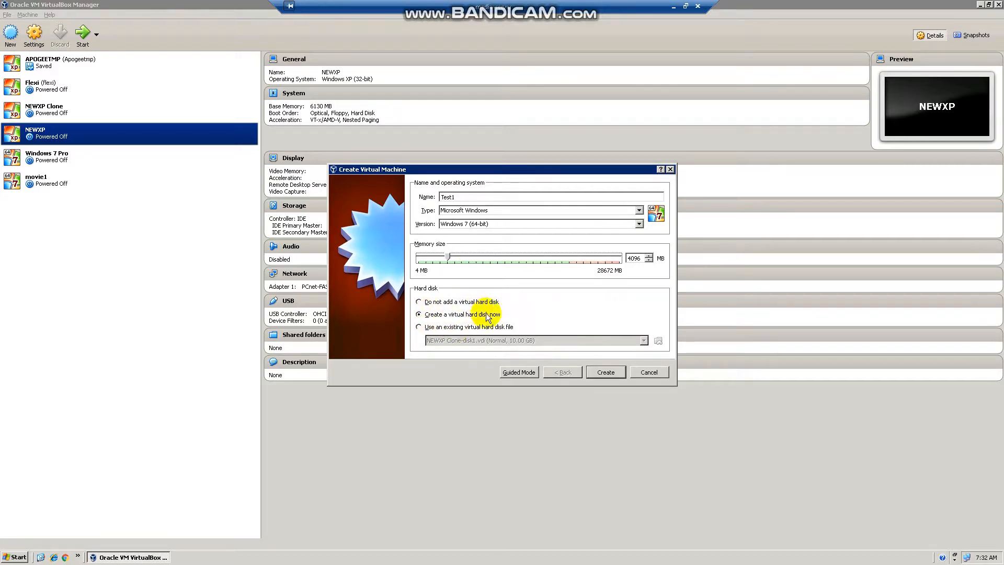
click(605, 372)
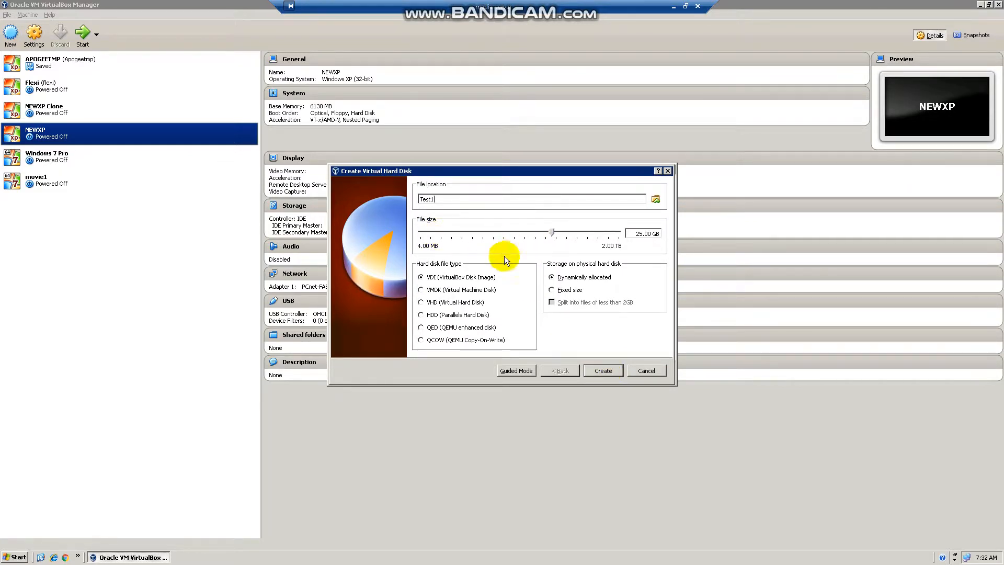
Shrink the dynamically allocated VDI disk to 3.65 GB and create Test1.
mouse_move(488, 238)
drag(553, 232, 523, 238)
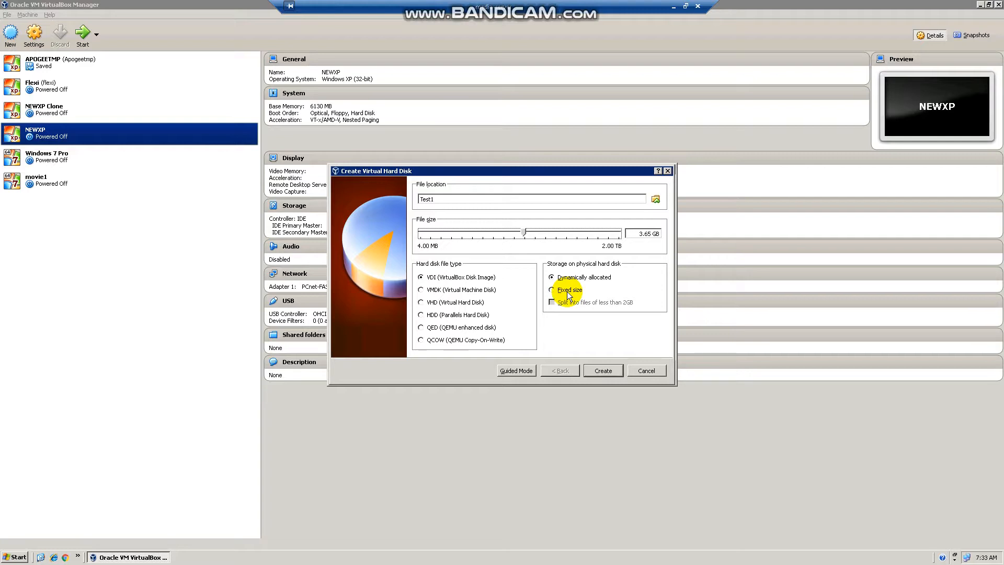
click(611, 372)
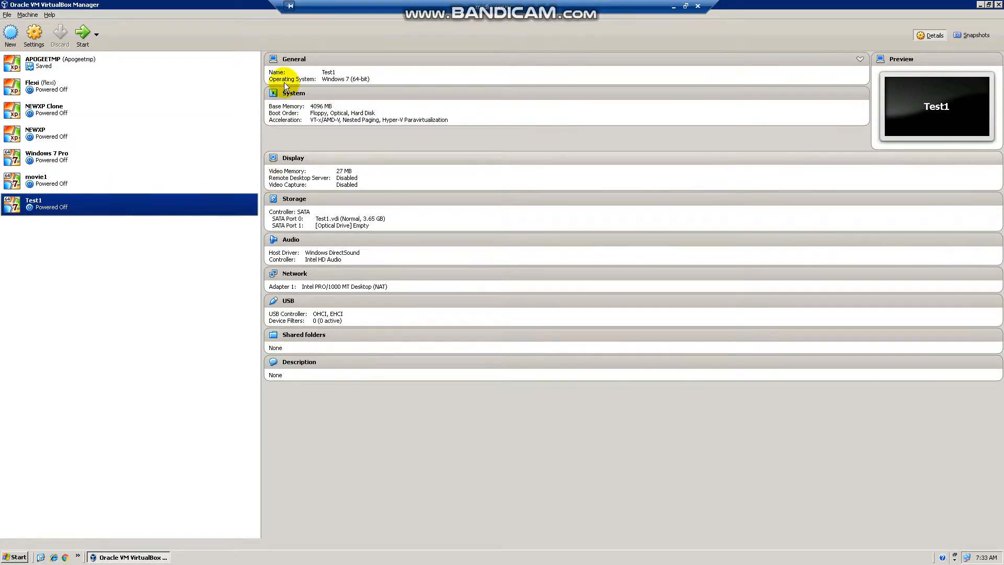
Open Test1's Settings, view the General Advanced and Description tabs, then go to System.
right_click(162, 206)
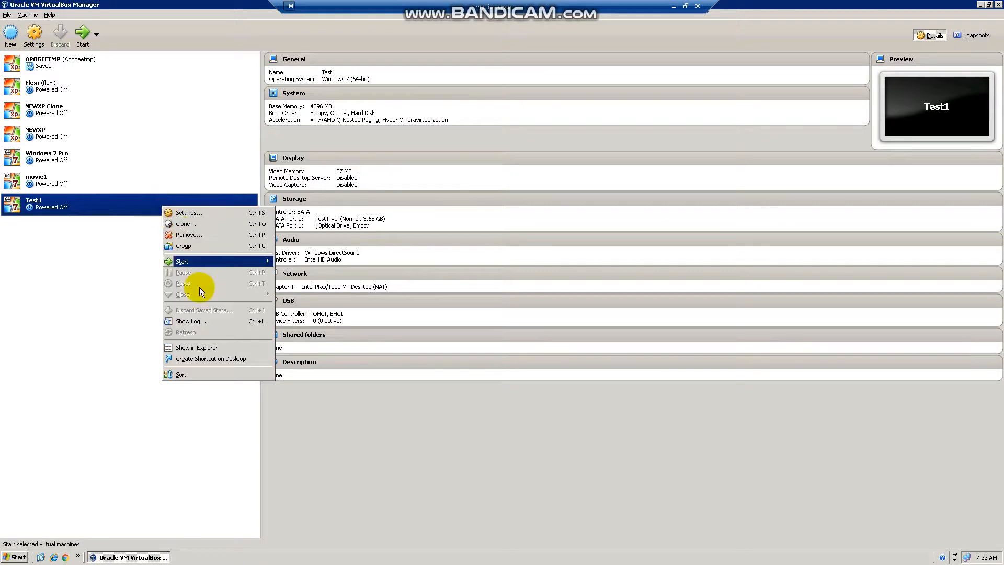
click(188, 214)
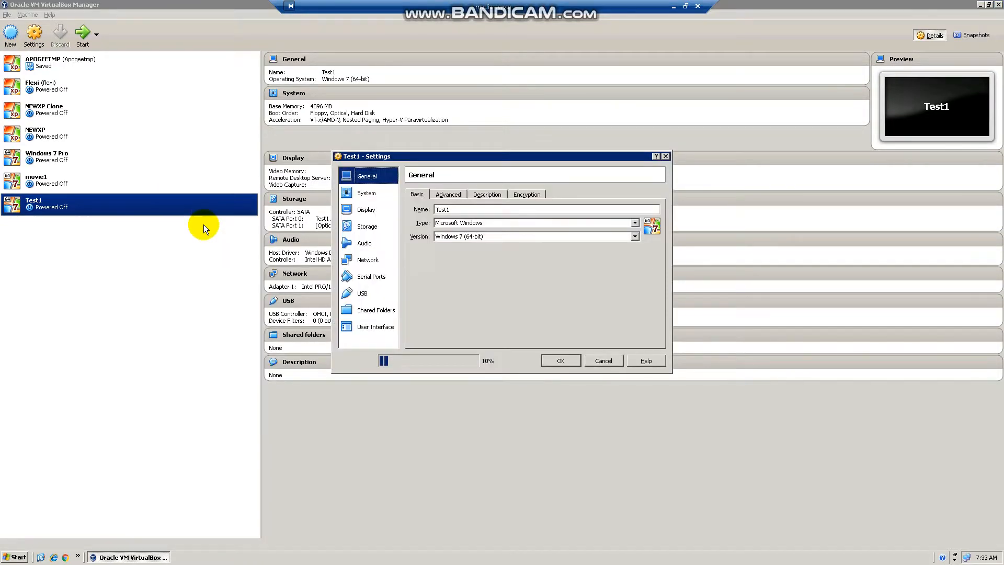
click(455, 197)
click(483, 195)
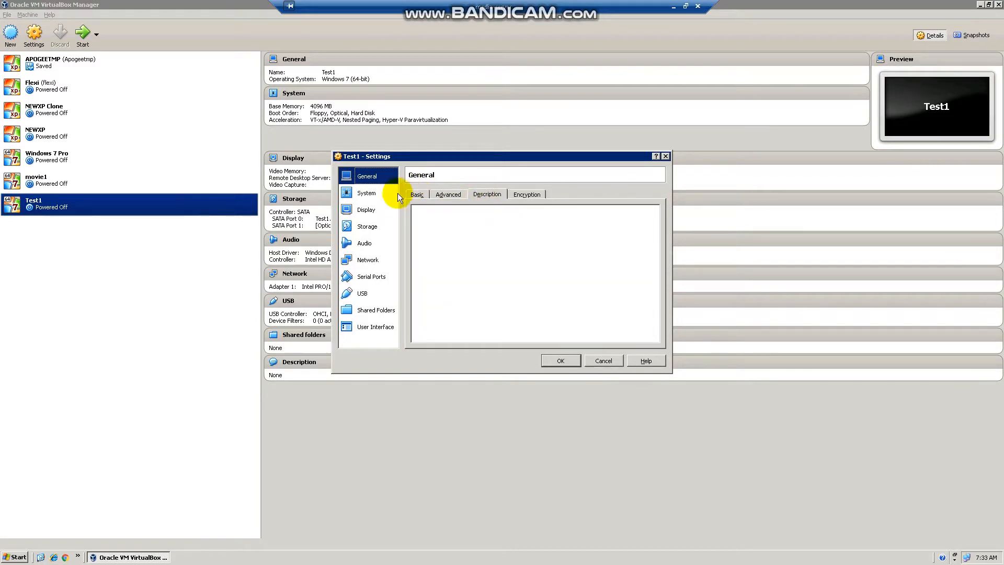
click(368, 193)
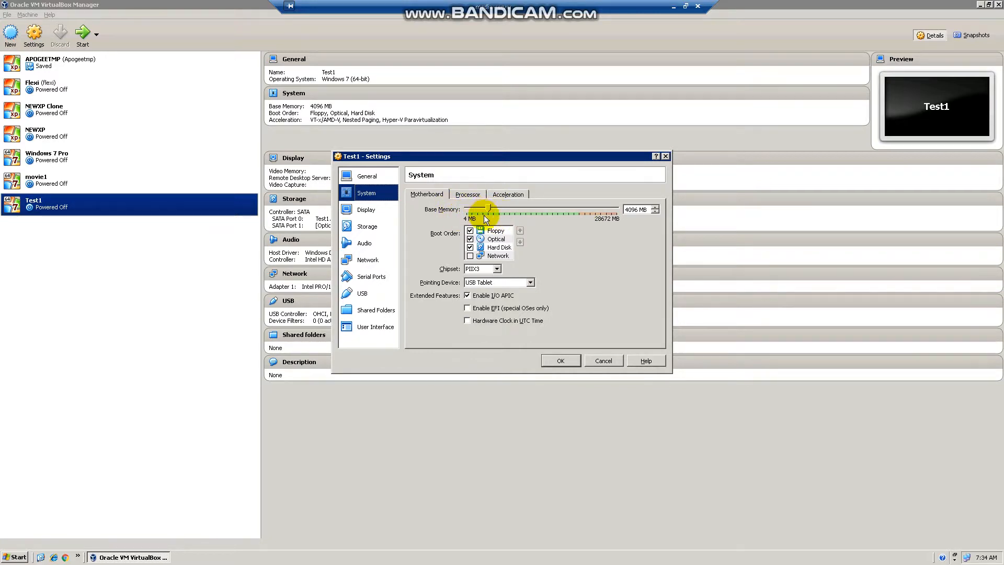
Check Test1's Processor and Acceleration tabs, then move to the Display page.
click(468, 195)
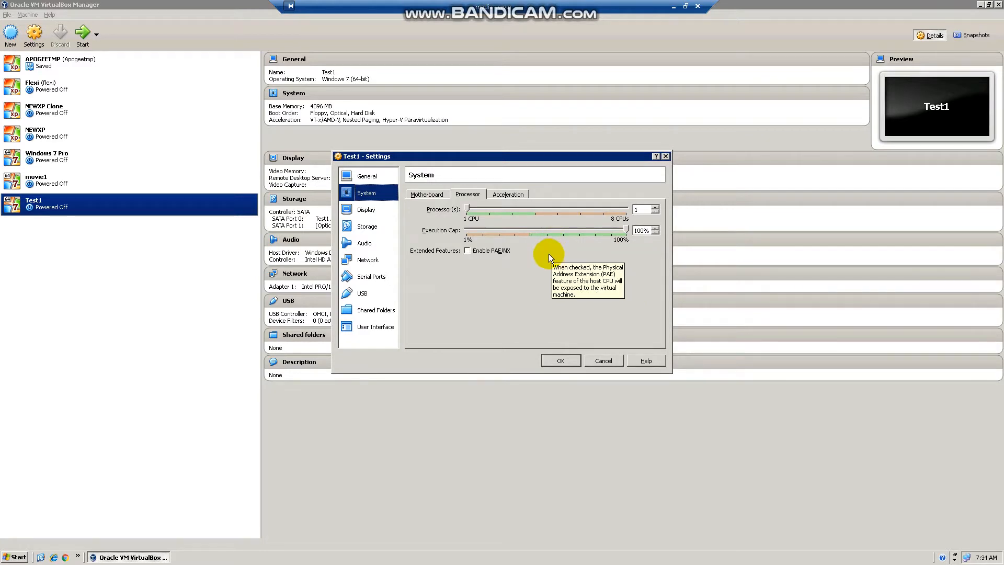
click(508, 194)
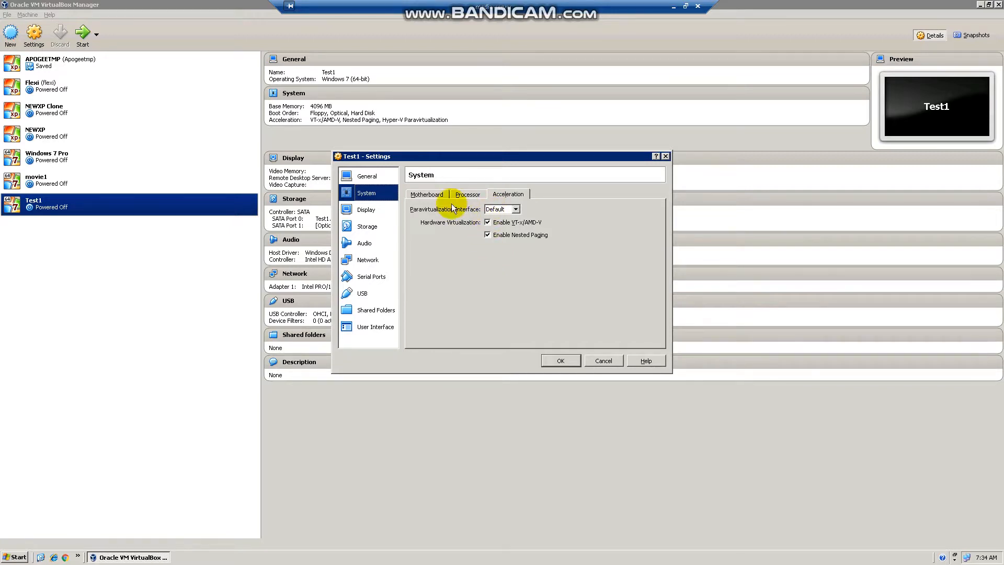
click(376, 211)
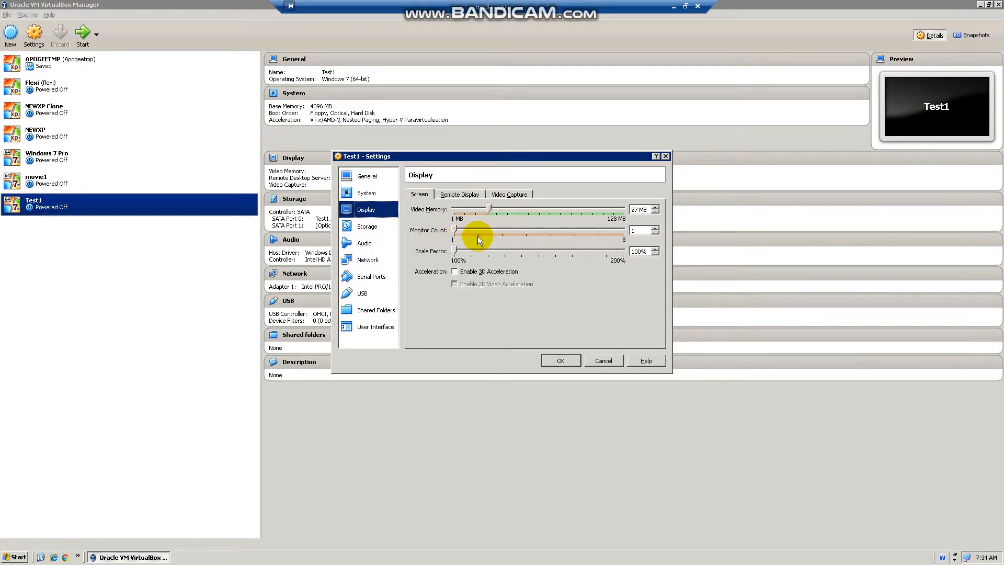
Browse Remote Display, Video Capture and Storage (Test1.vdi, empty optical drive), ending on Audio.
click(461, 193)
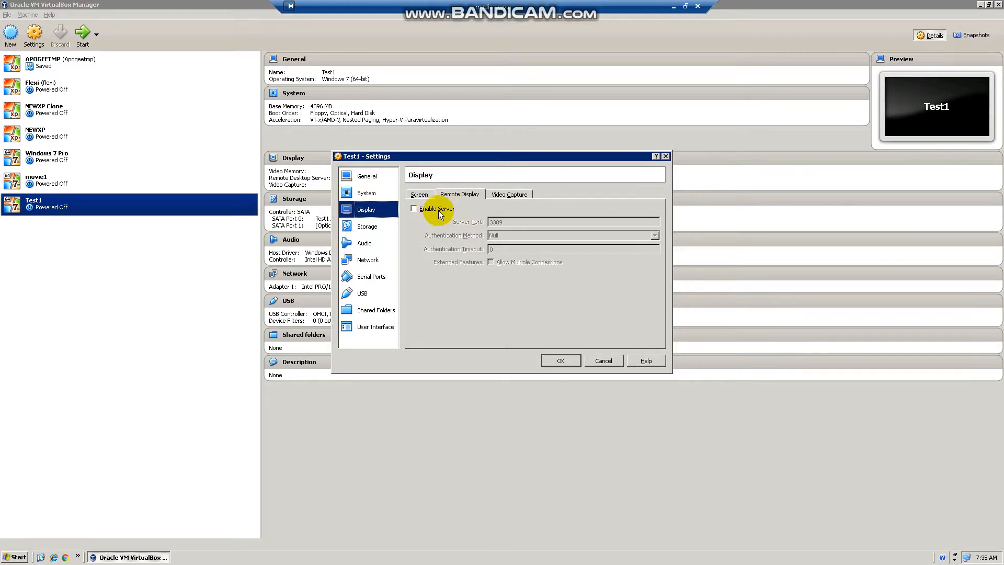
click(498, 196)
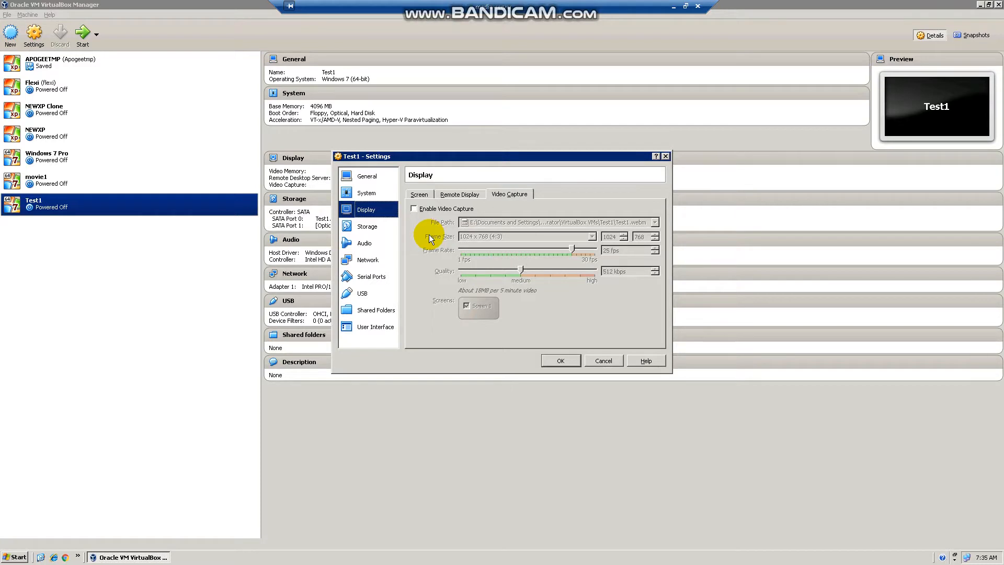
click(380, 226)
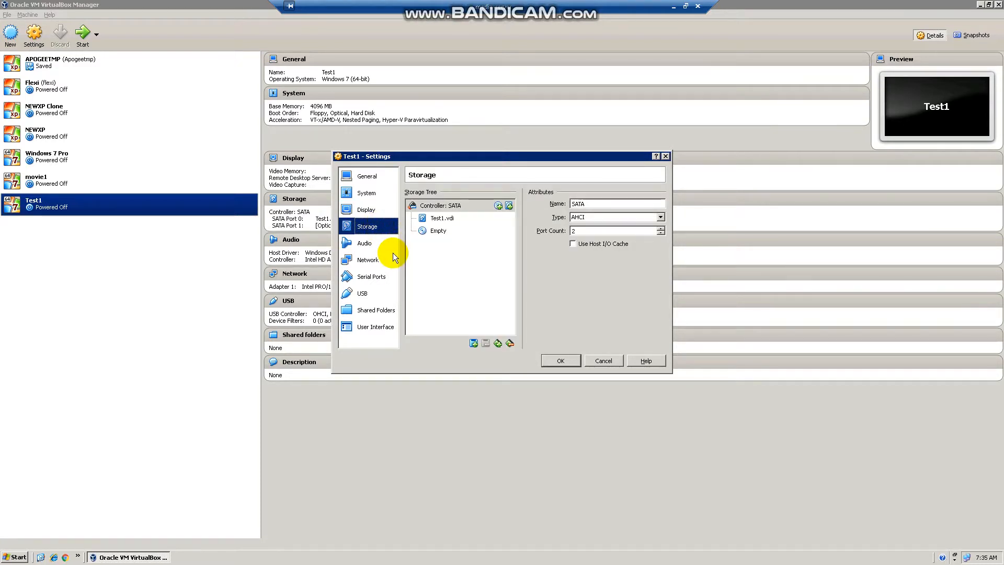
click(435, 218)
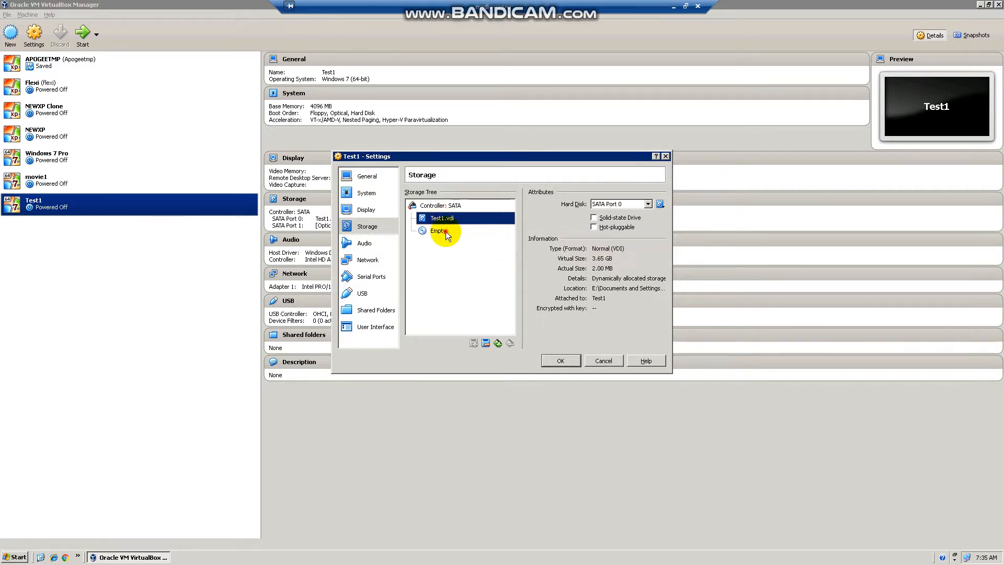
click(442, 230)
click(368, 244)
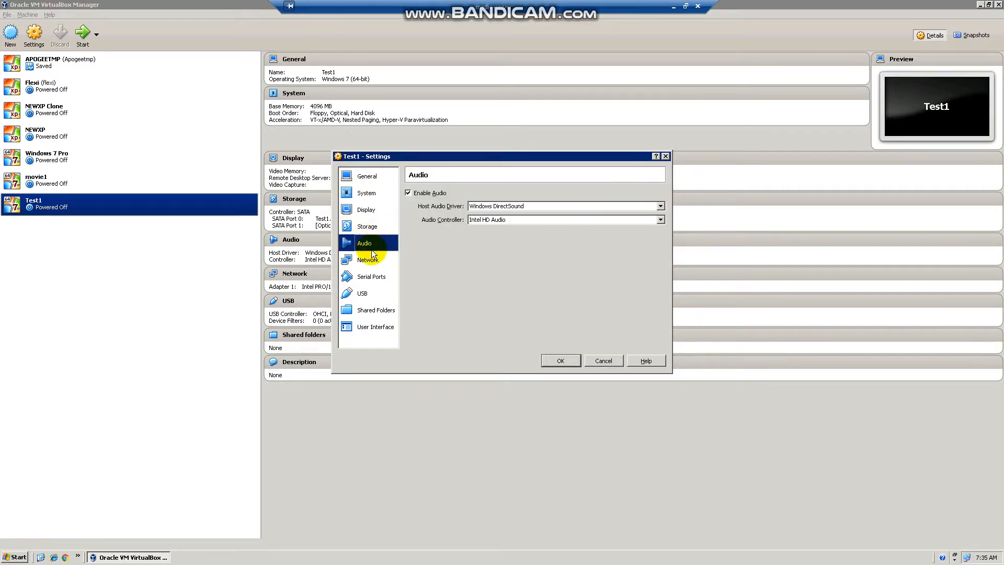
Keep Test1's network adapter attached to NAT.
click(377, 255)
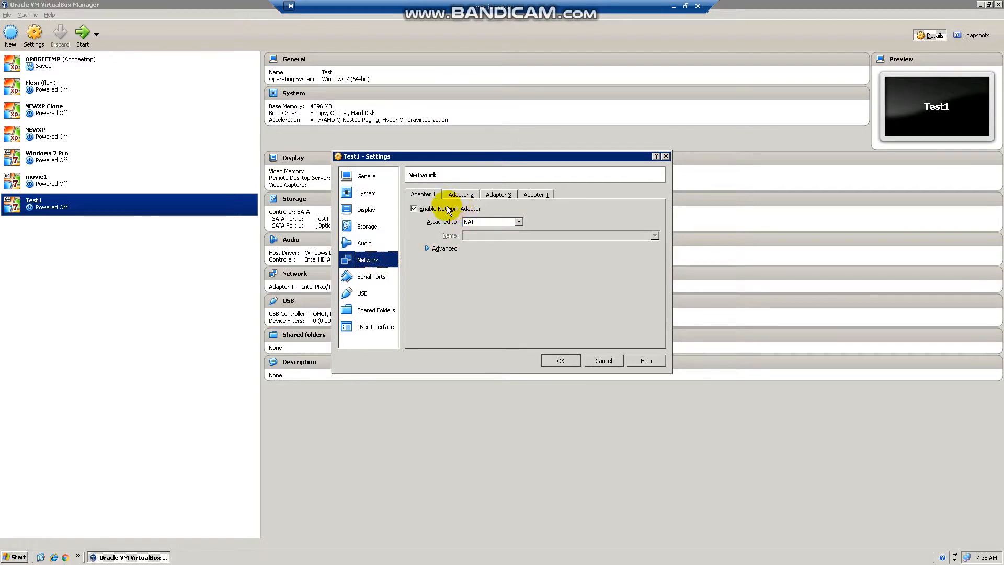
click(491, 223)
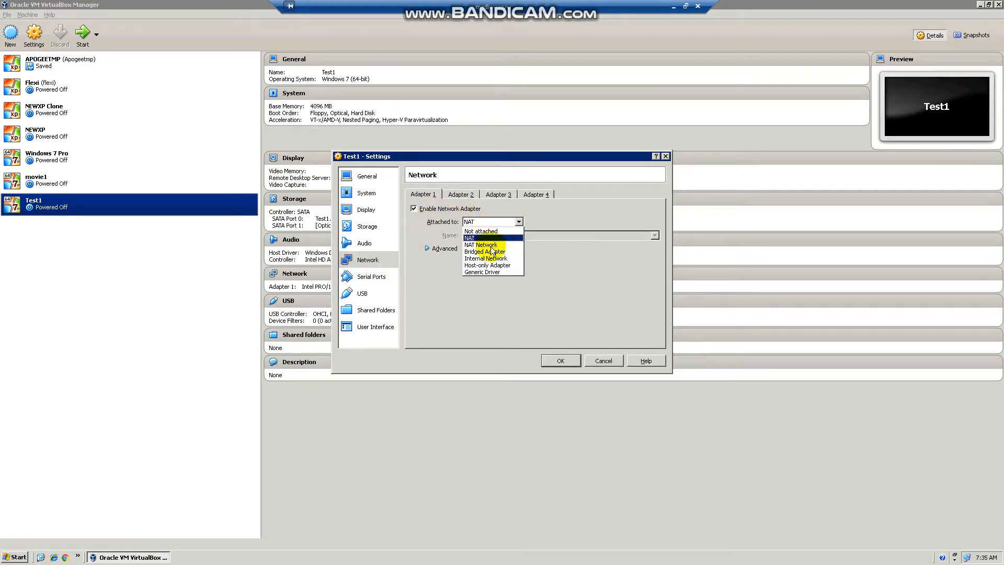
click(488, 238)
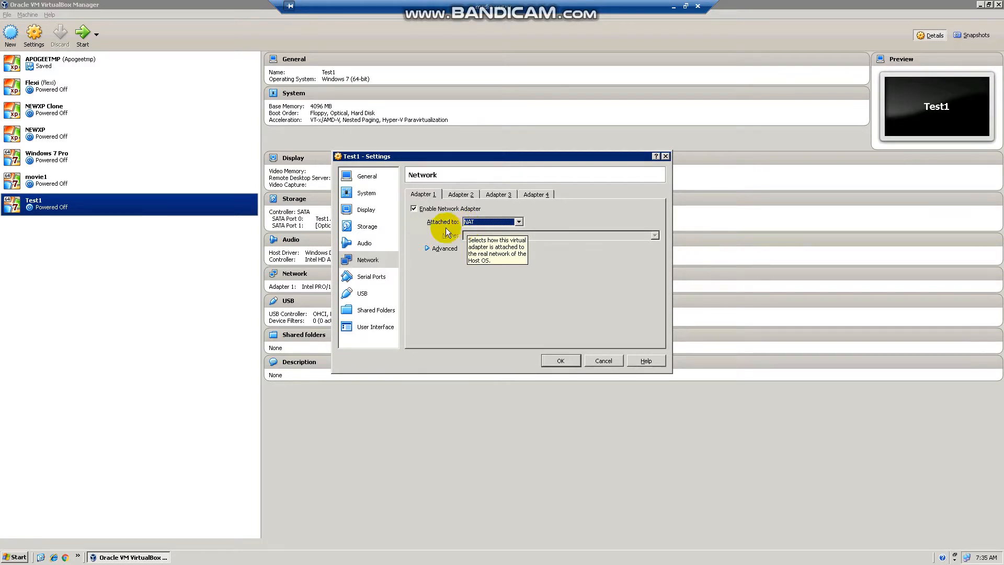
Look through Serial Ports, USB, Shared Folders and User Interface, then save with OK.
click(373, 277)
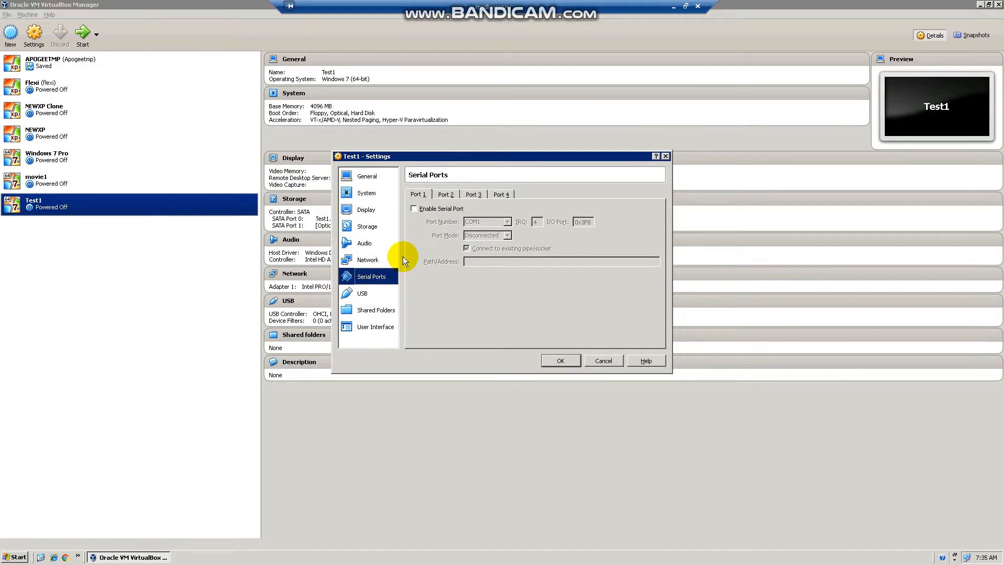
click(374, 293)
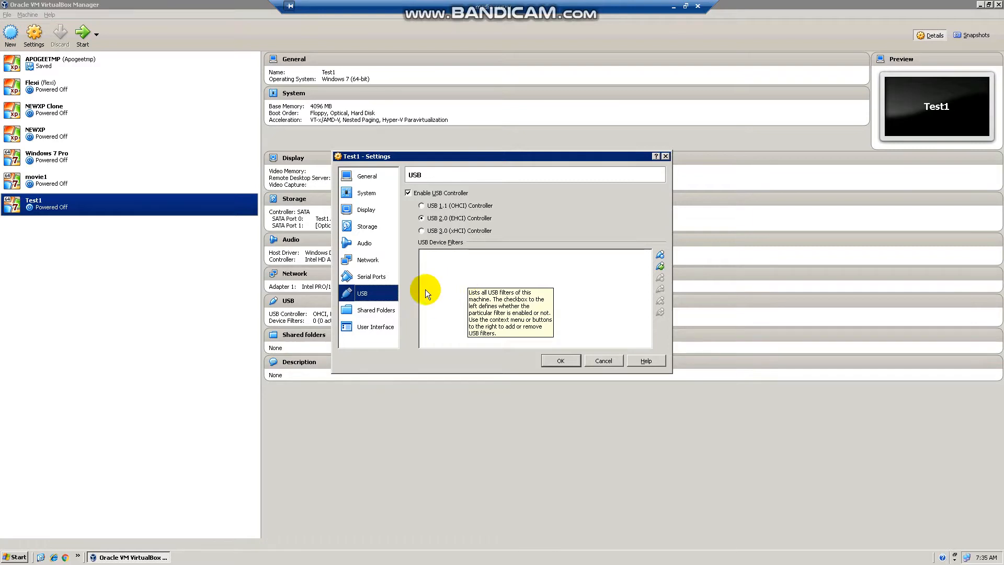
click(377, 310)
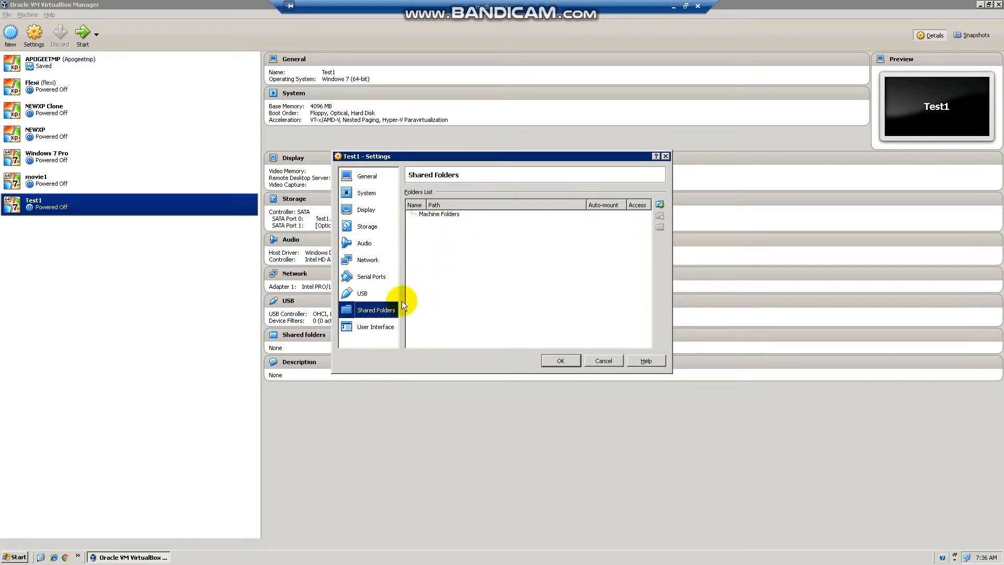
click(374, 327)
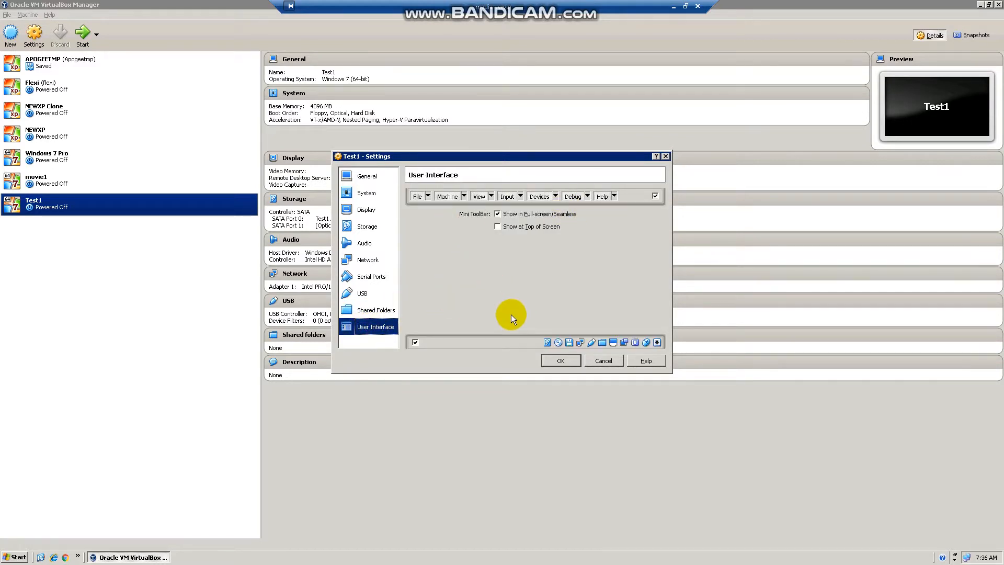
click(559, 360)
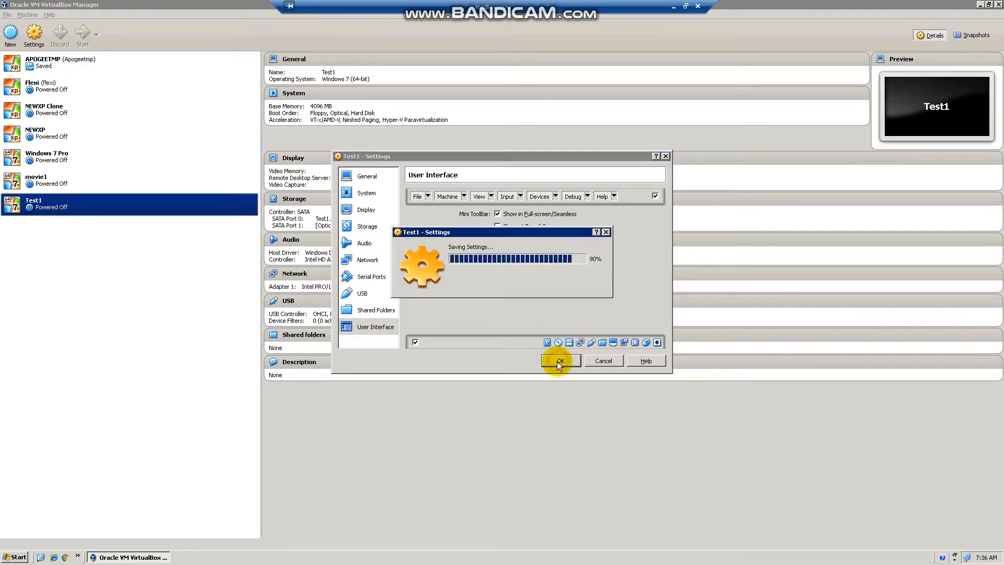
Launch Test1 with Normal Start from its context menu.
right_click(76, 211)
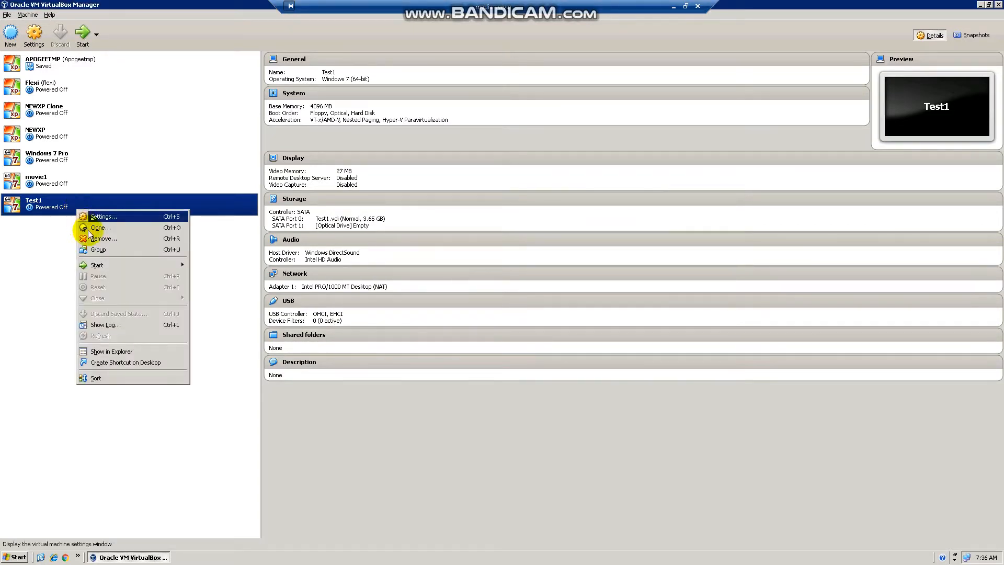
mouse_move(96, 266)
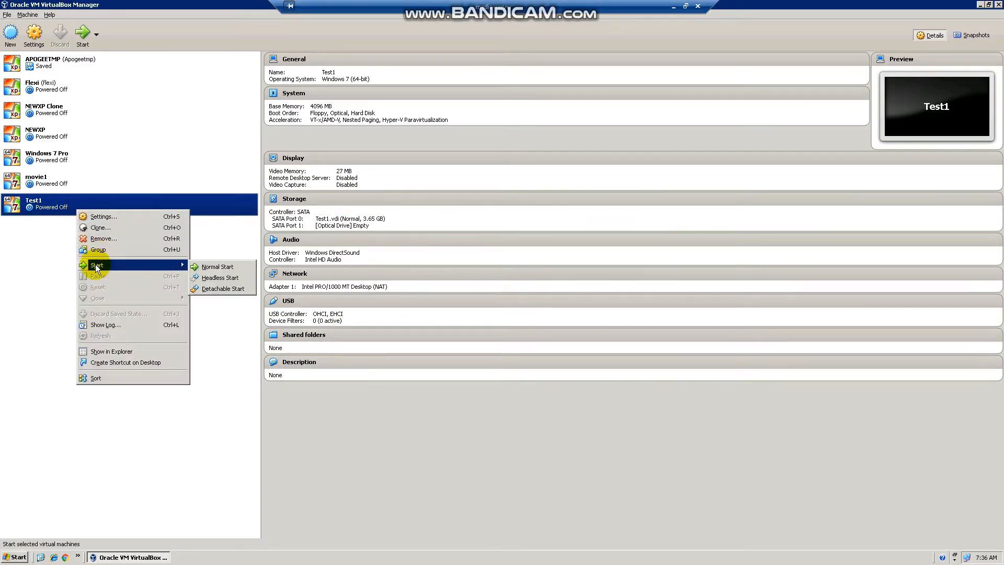
click(223, 268)
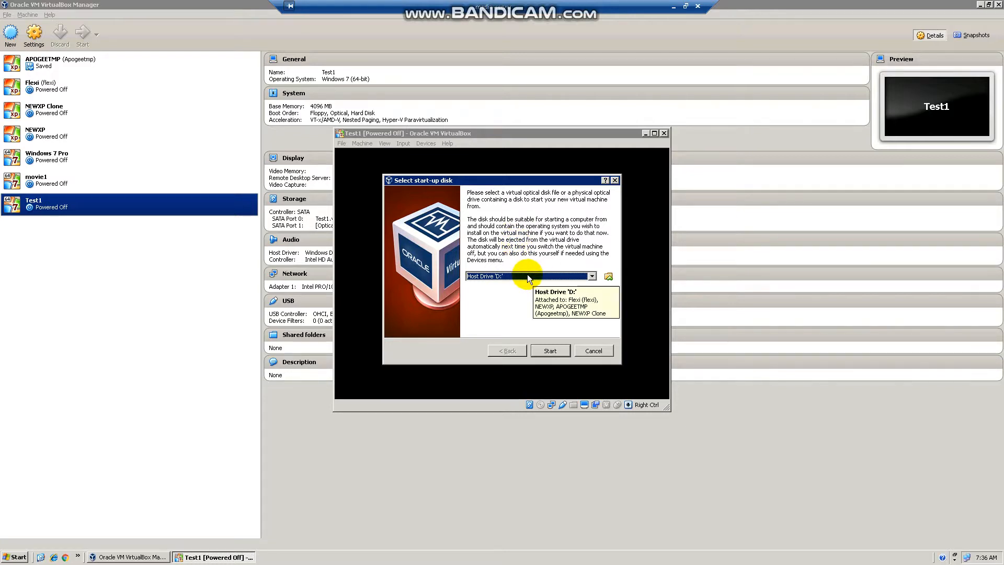
Pick the ISO in Software\Windows 7 Professional as start-up disk and boot Test1.
click(514, 278)
click(514, 278)
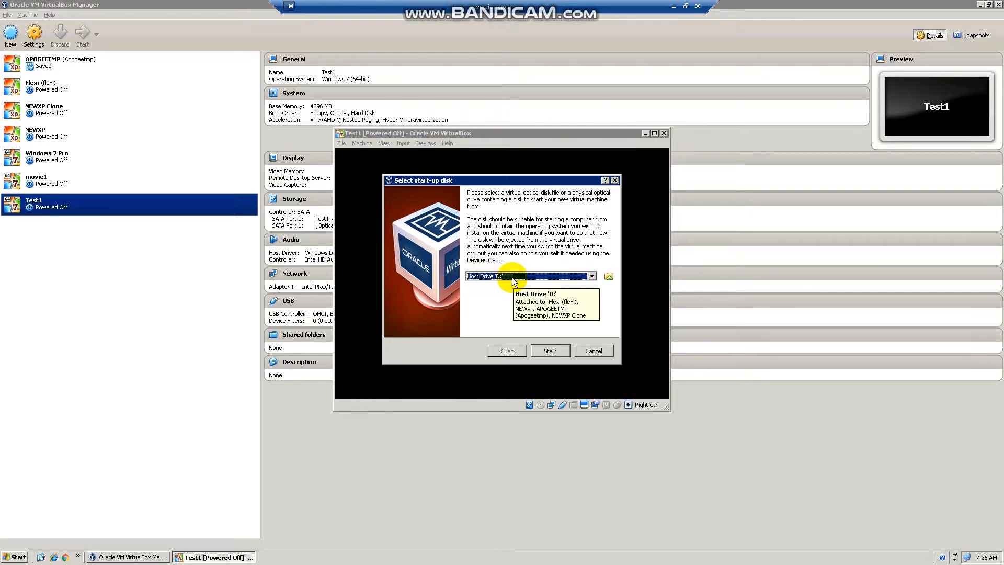
click(608, 277)
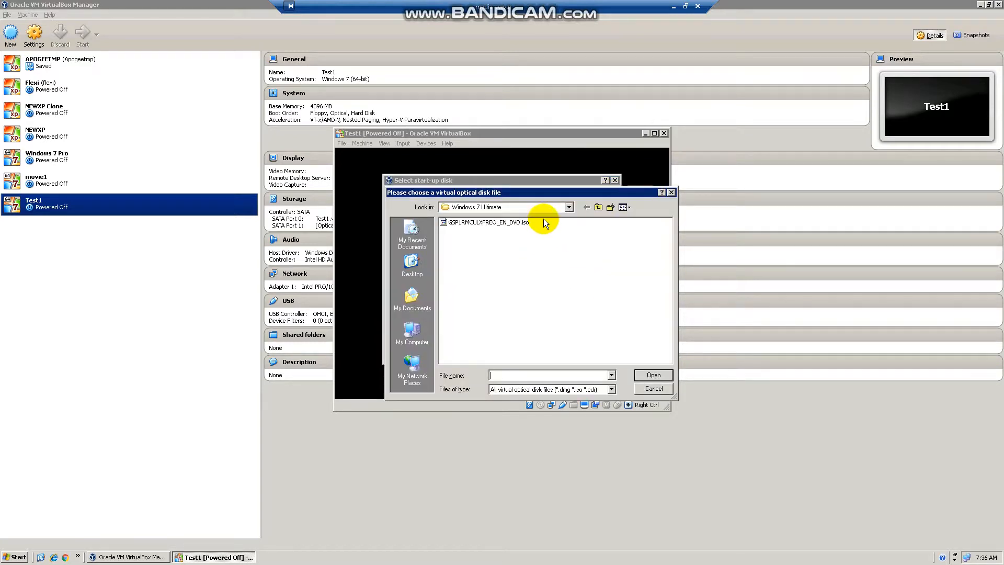
click(598, 207)
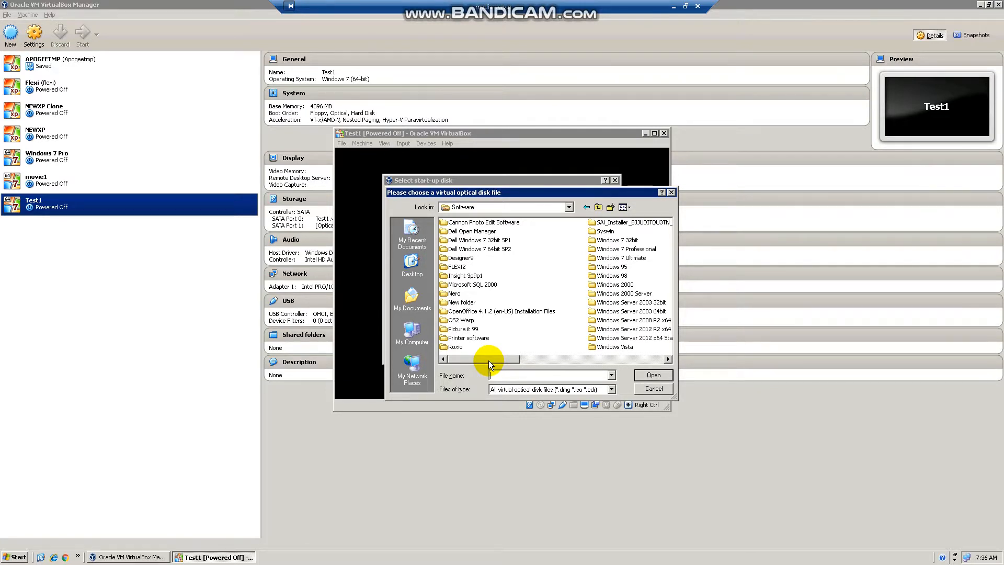
drag(489, 360, 555, 362)
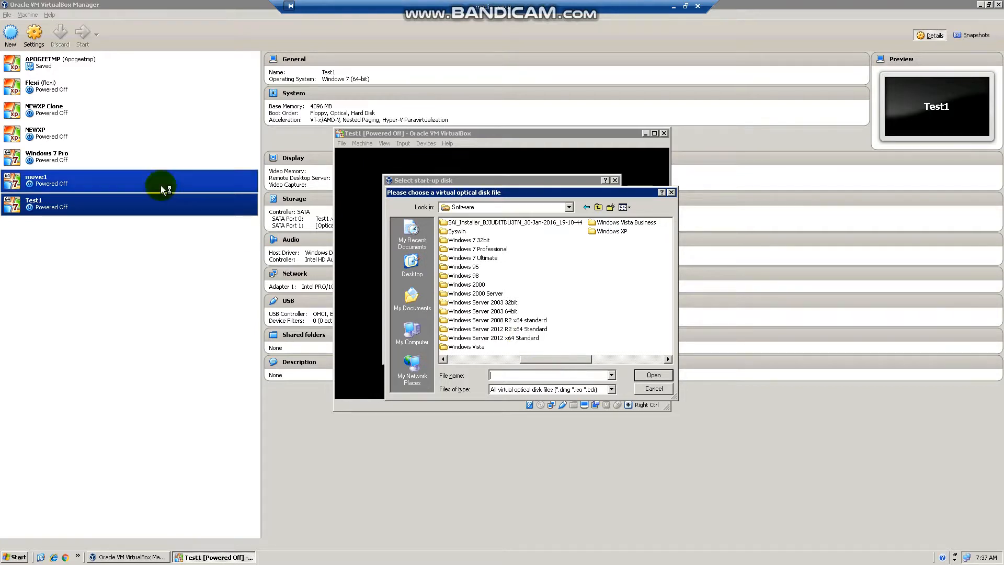
double_click(482, 249)
click(481, 224)
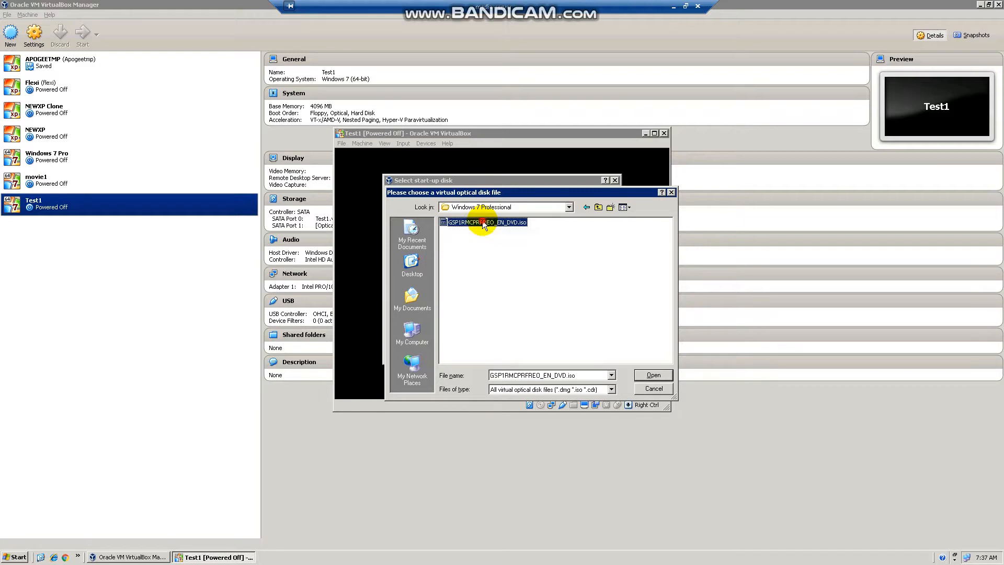
click(650, 377)
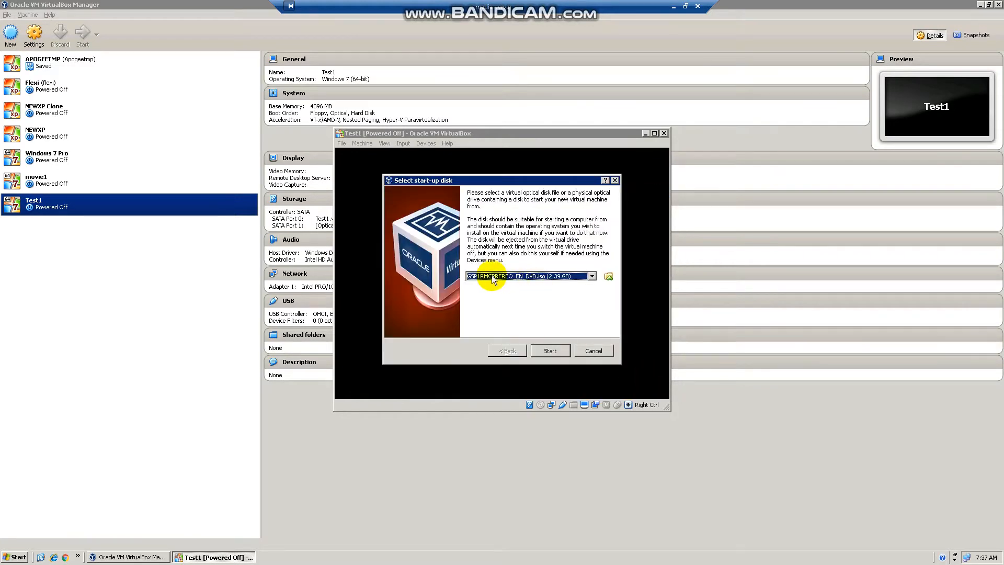
click(550, 350)
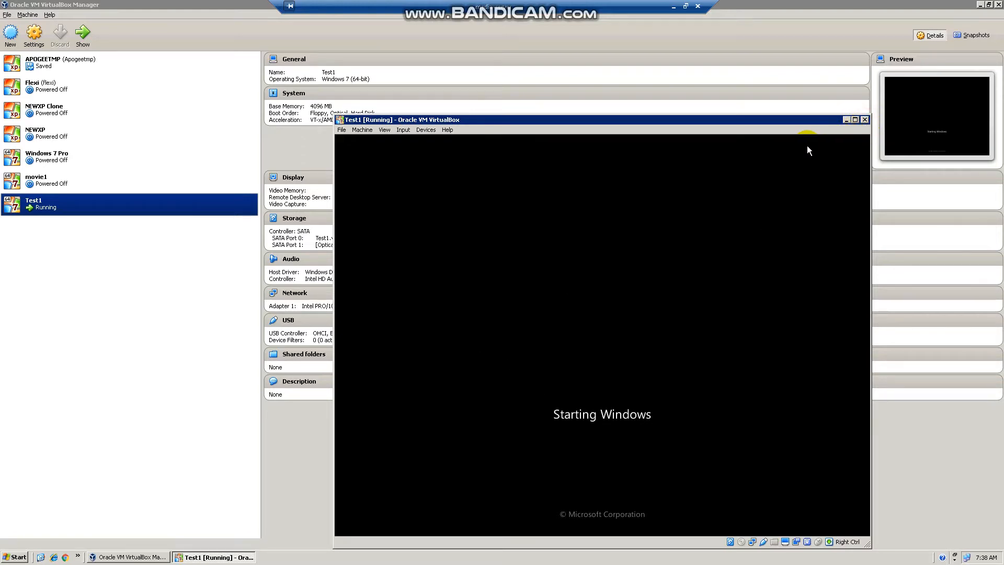
Power off Test1, remove it deleting all files, and select Windows 7 Pro.
click(602, 342)
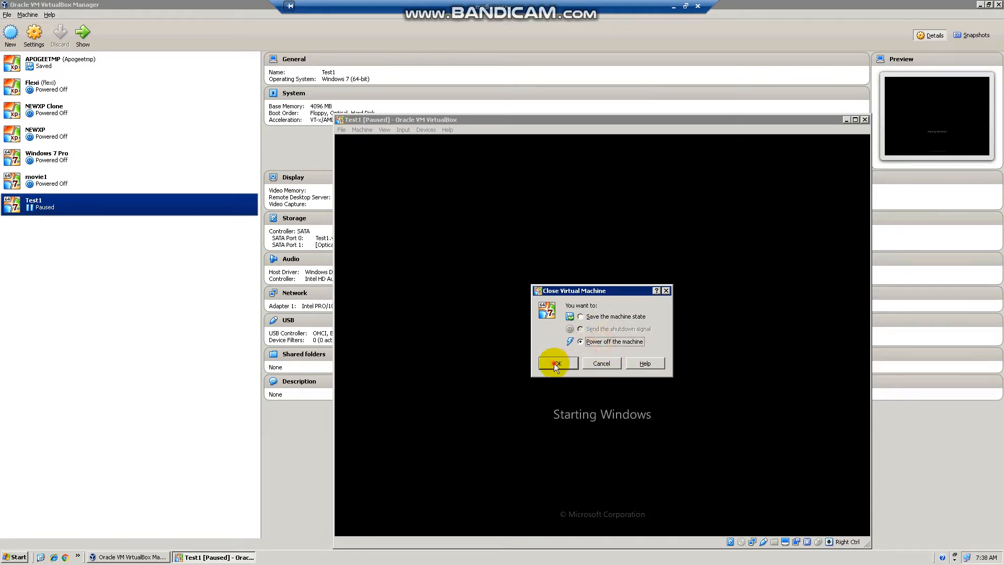
click(555, 363)
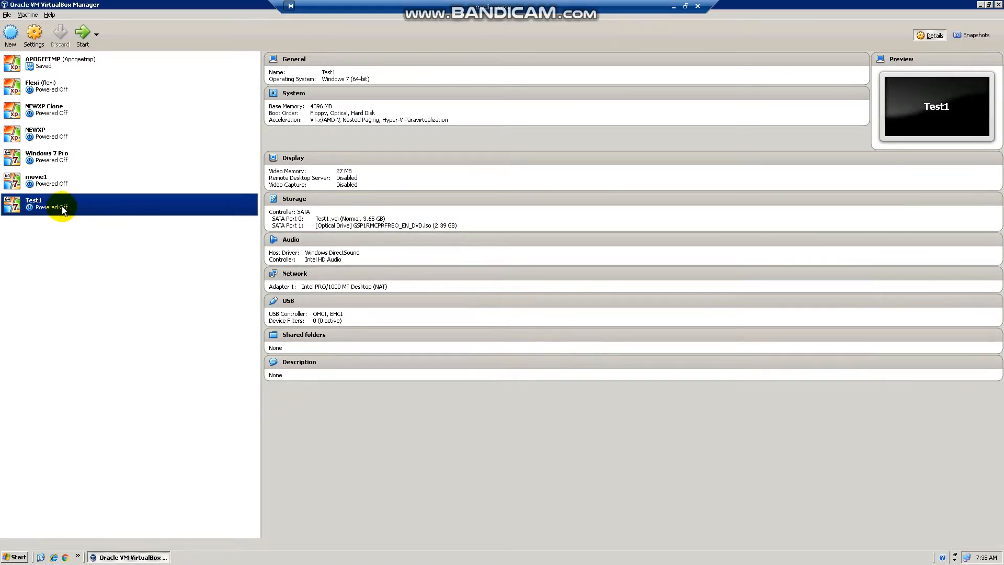
right_click(58, 207)
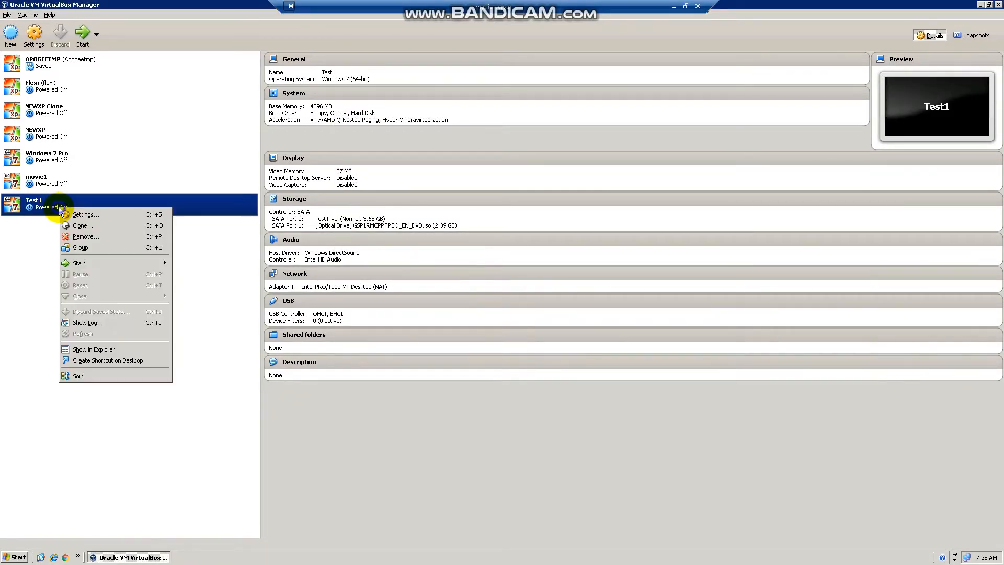
click(102, 238)
click(442, 304)
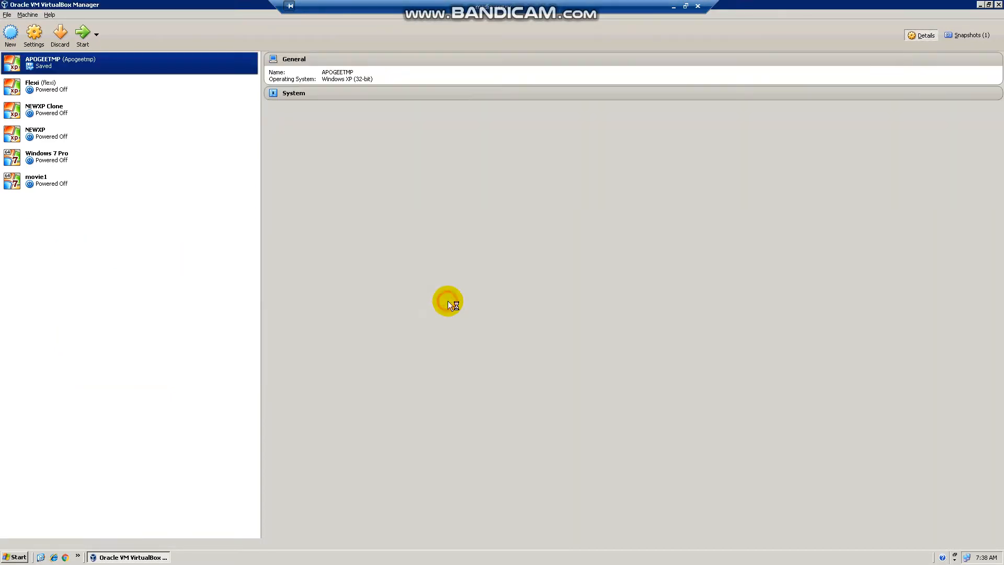
click(65, 159)
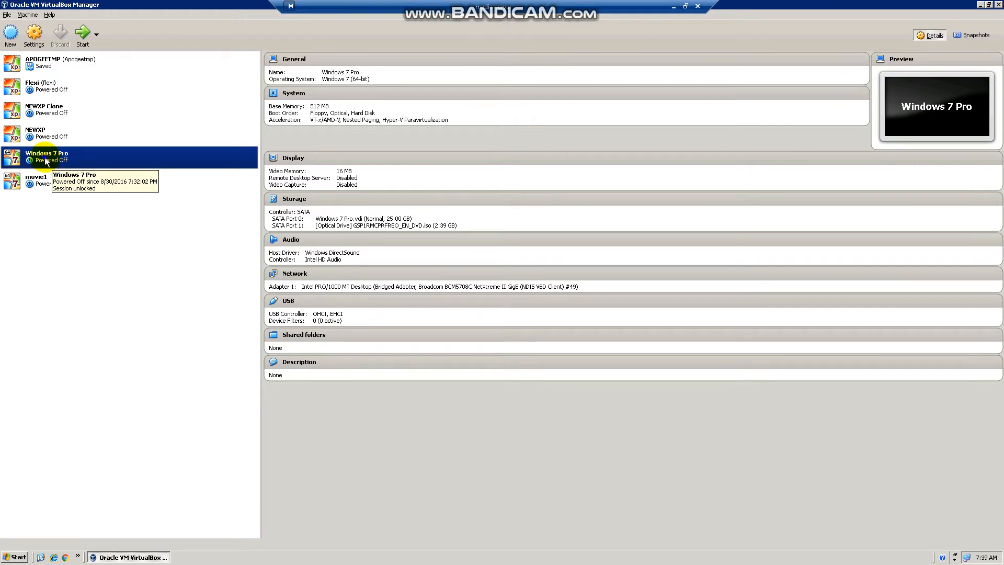
Begin cloning Windows 7 Pro, cancel after the name page, and select the Flexi machine.
right_click(45, 159)
click(69, 176)
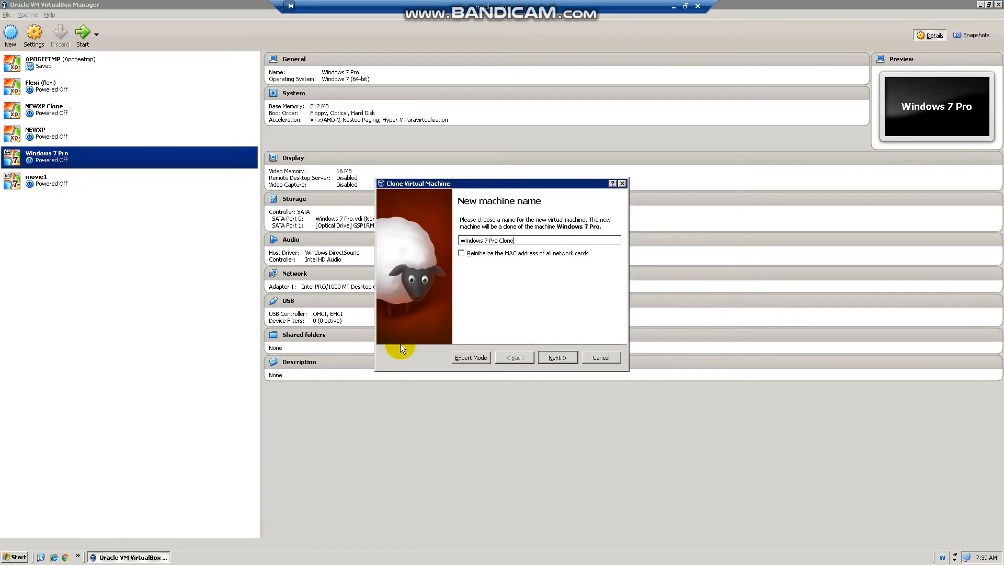
click(558, 358)
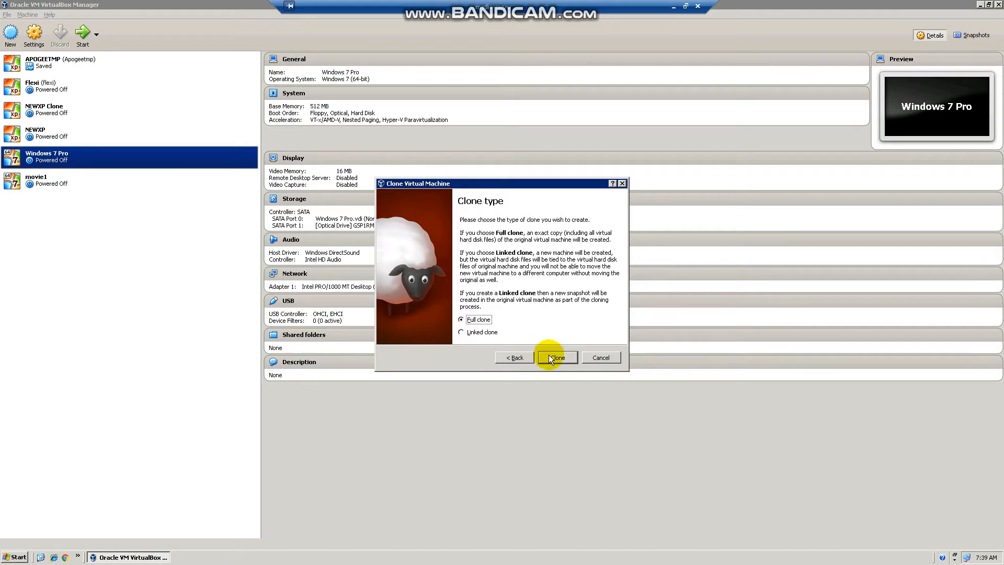
click(600, 358)
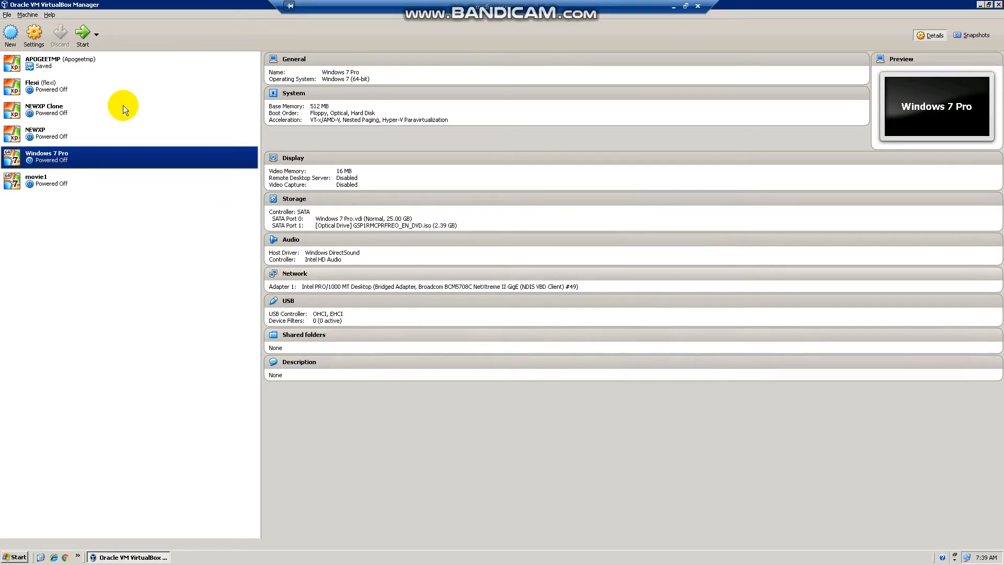
click(69, 95)
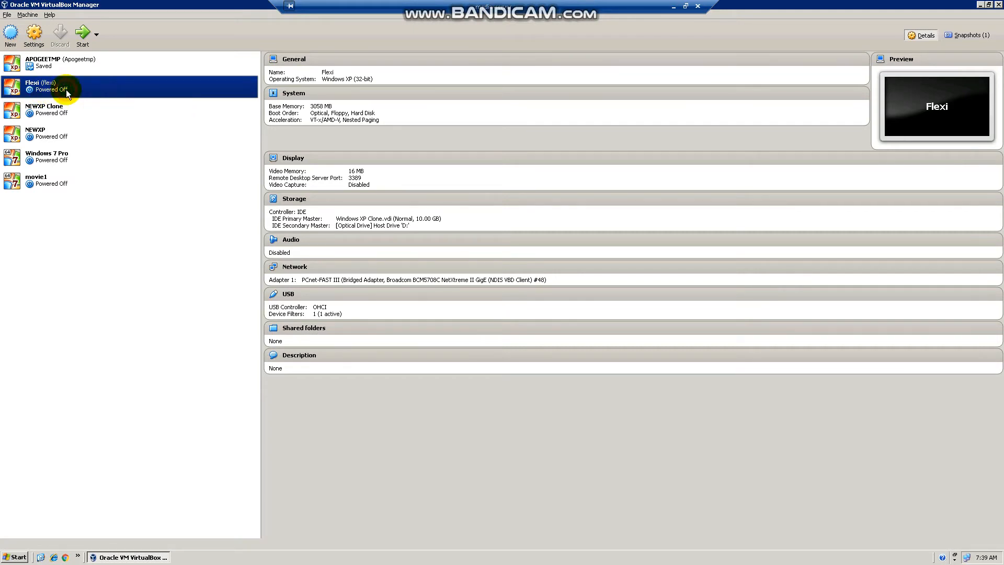
Launch the Flexi machine with Headless Start so it runs without a window.
right_click(39, 92)
mouse_move(113, 147)
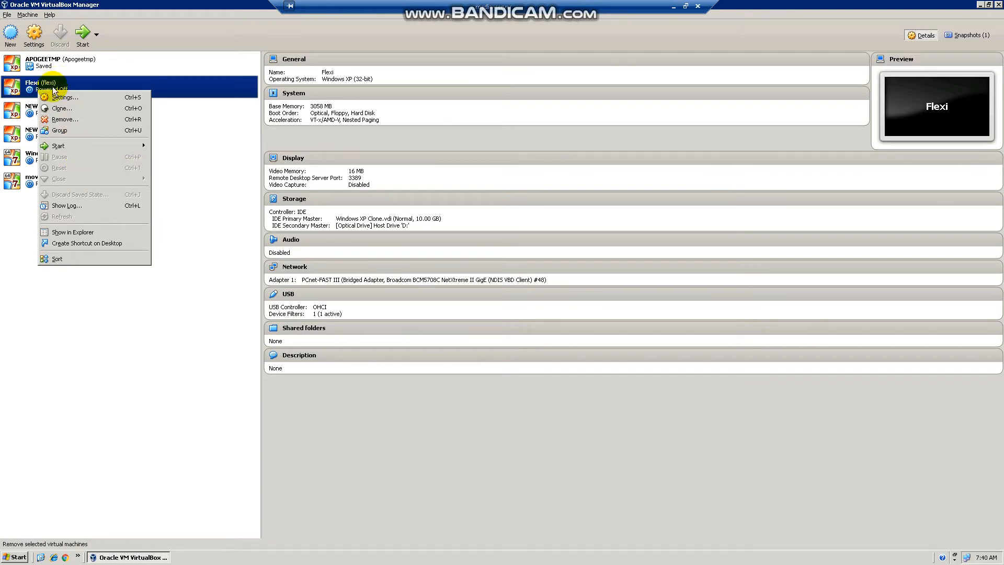
mouse_move(79, 148)
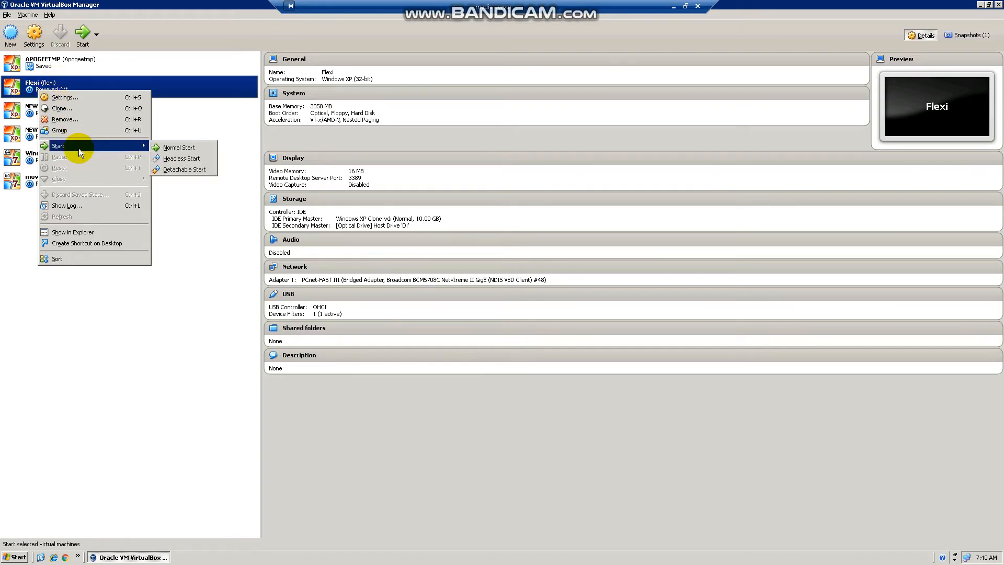
click(185, 162)
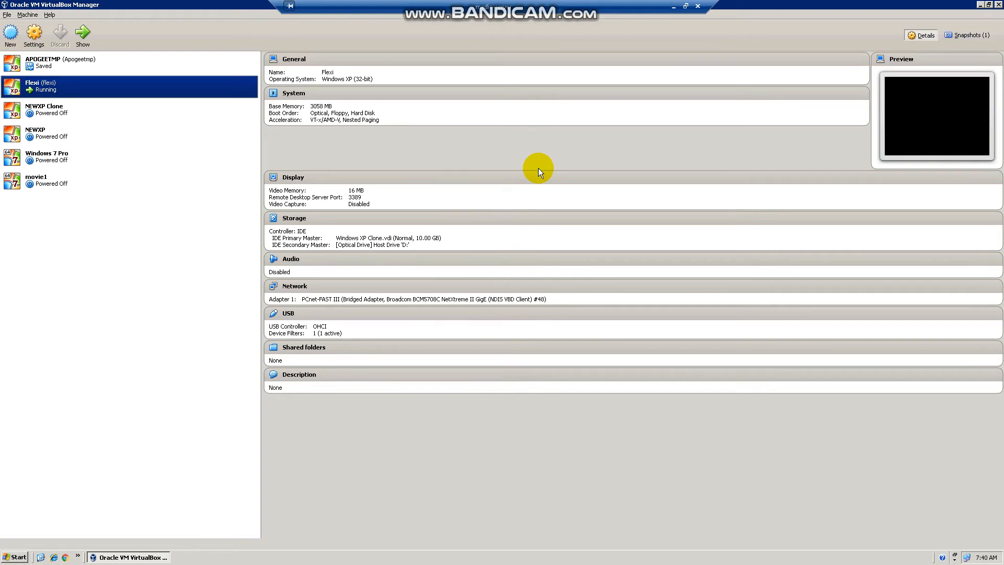
Show Flexi, log into Windows XP with the account password, then close it to continue running in background.
right_click(195, 90)
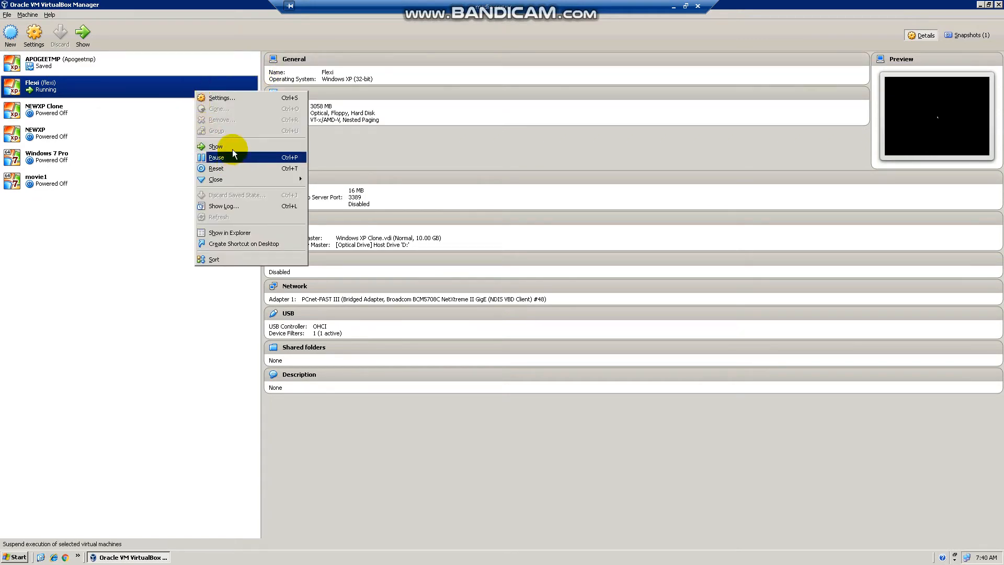
click(234, 149)
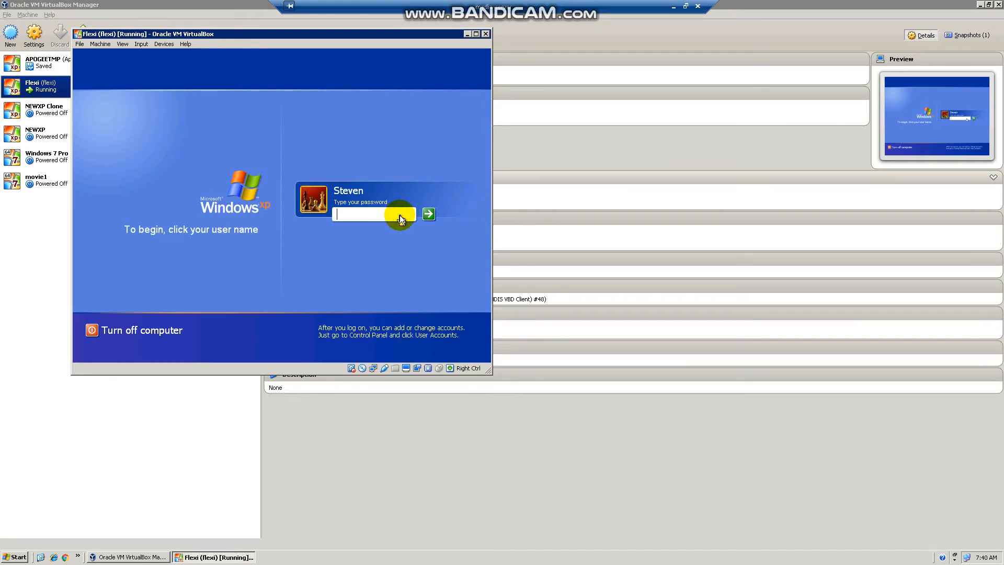
text(****)
key(Return)
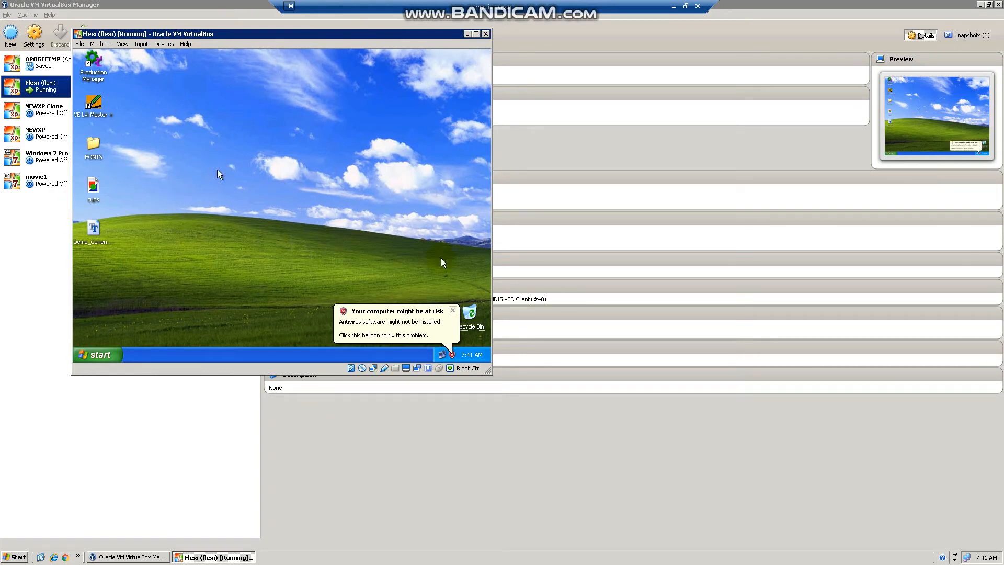
click(453, 311)
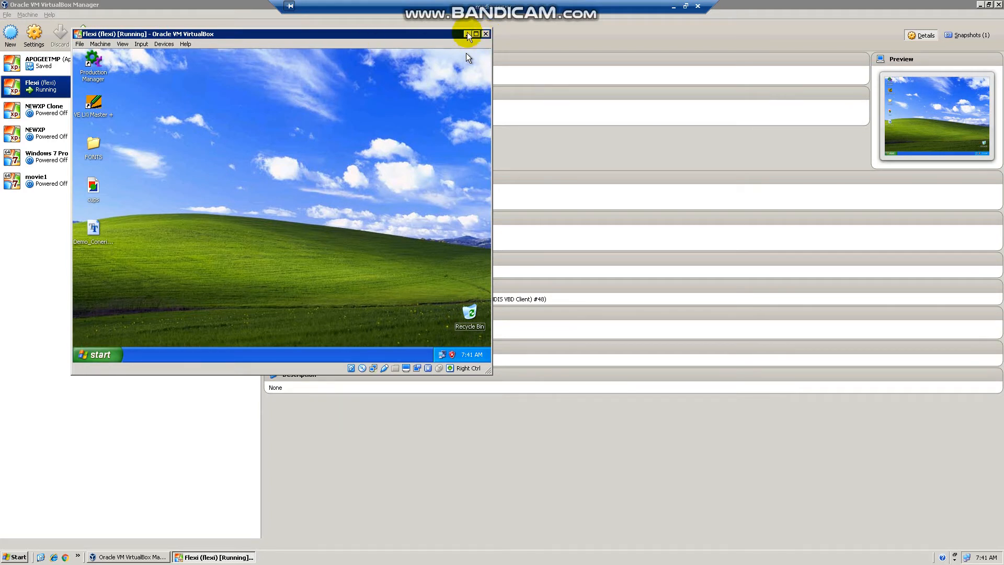
click(486, 35)
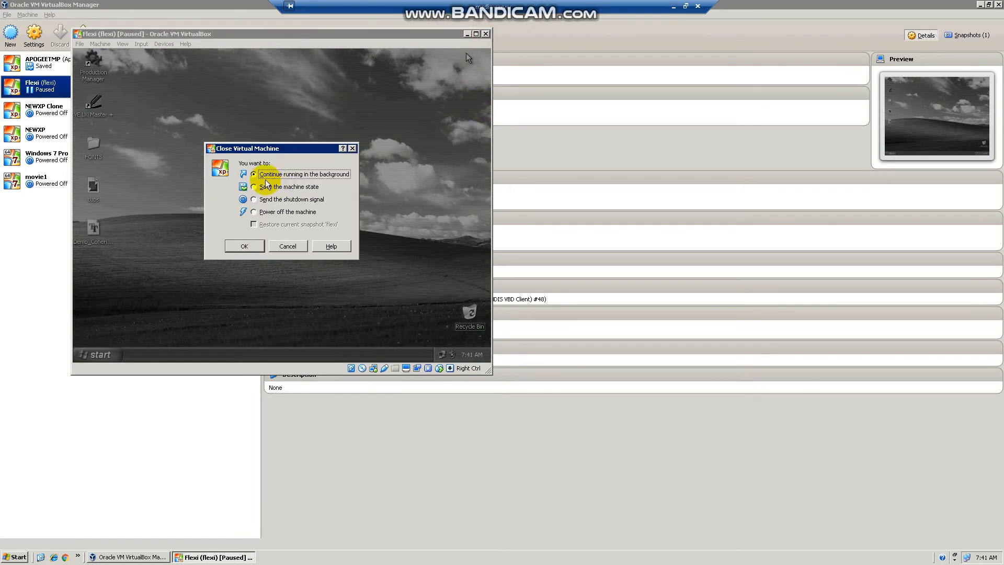
click(244, 246)
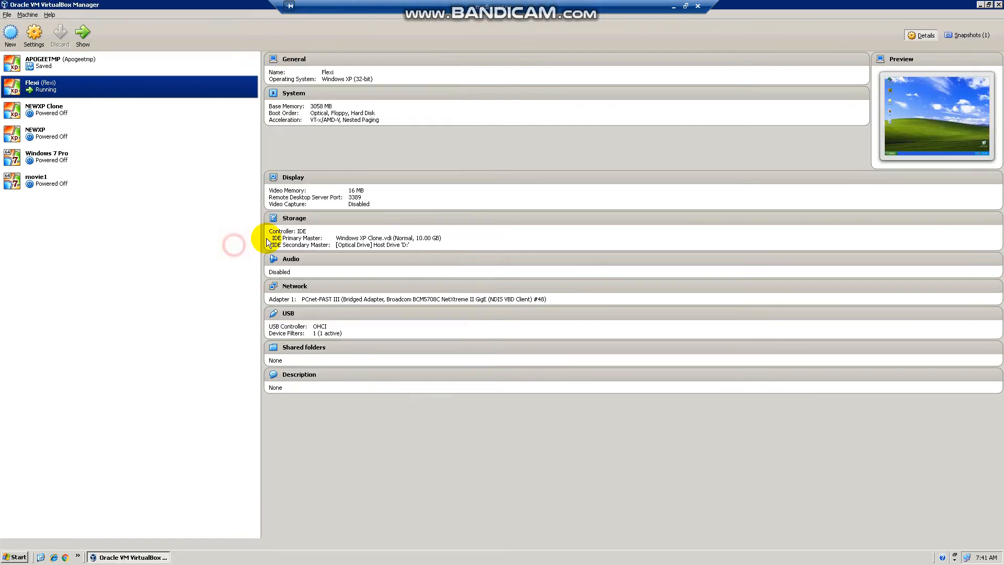
Minimize the server session and Chrome, then drag the Remote Desktop Connection dialog to the centre.
click(673, 6)
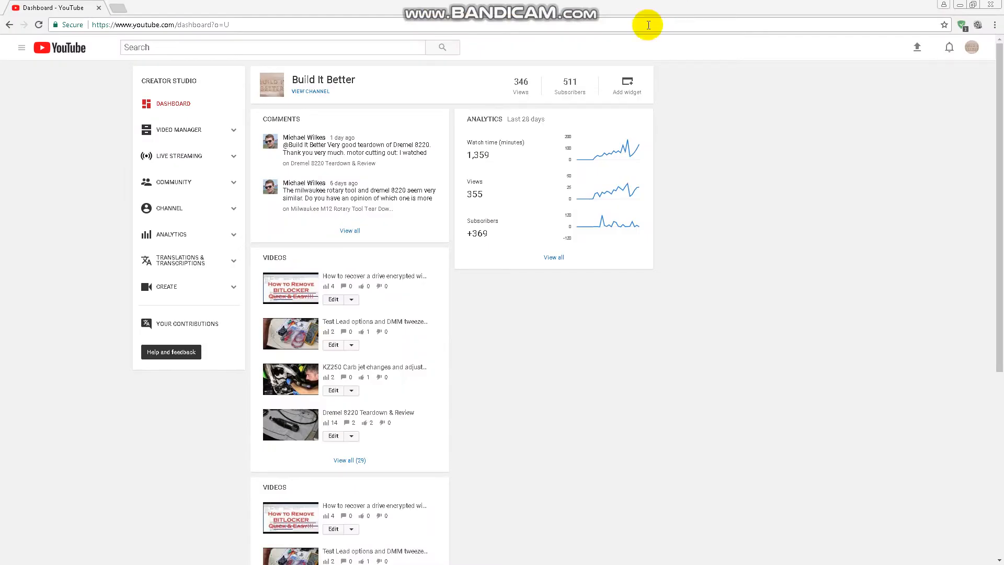
click(961, 6)
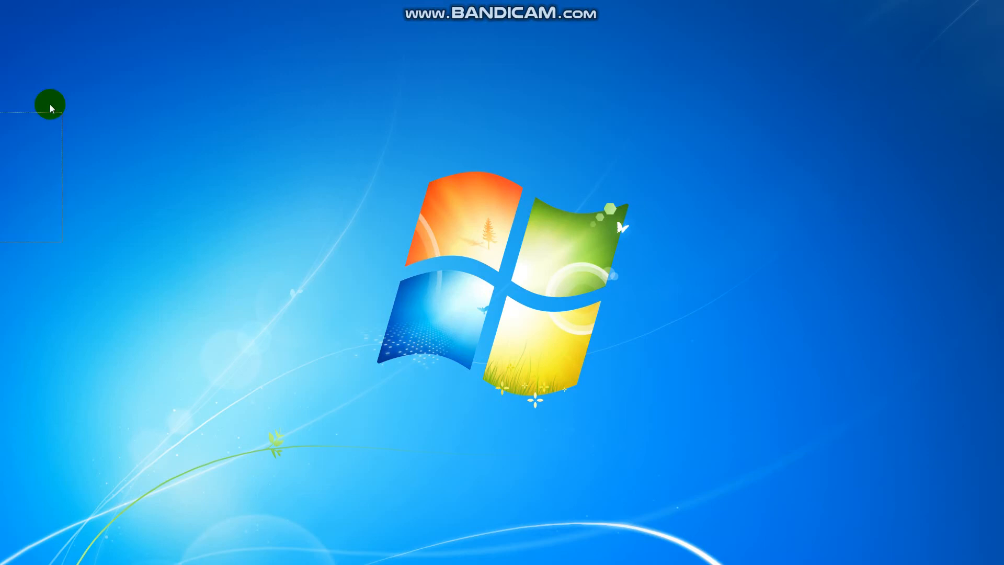
drag(49, 105, 406, 115)
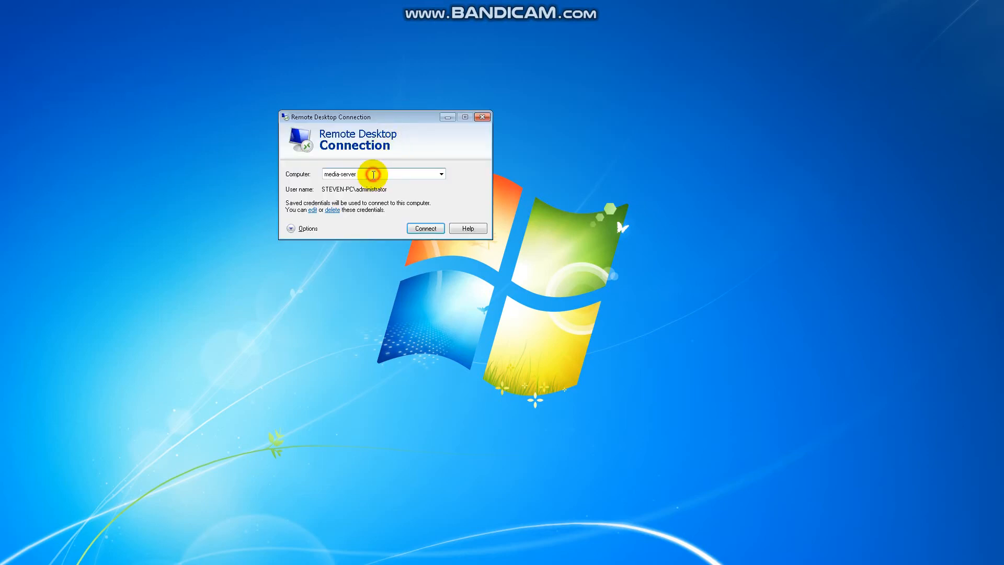
Connect Remote Desktop Connection to the computer 'flexi'.
text(flexi)
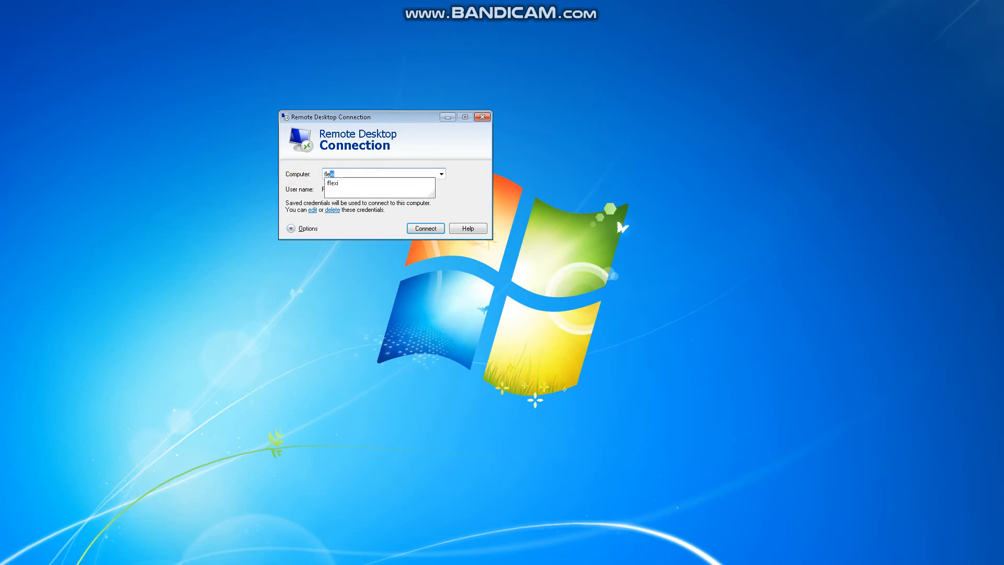
click(285, 175)
key(Return)
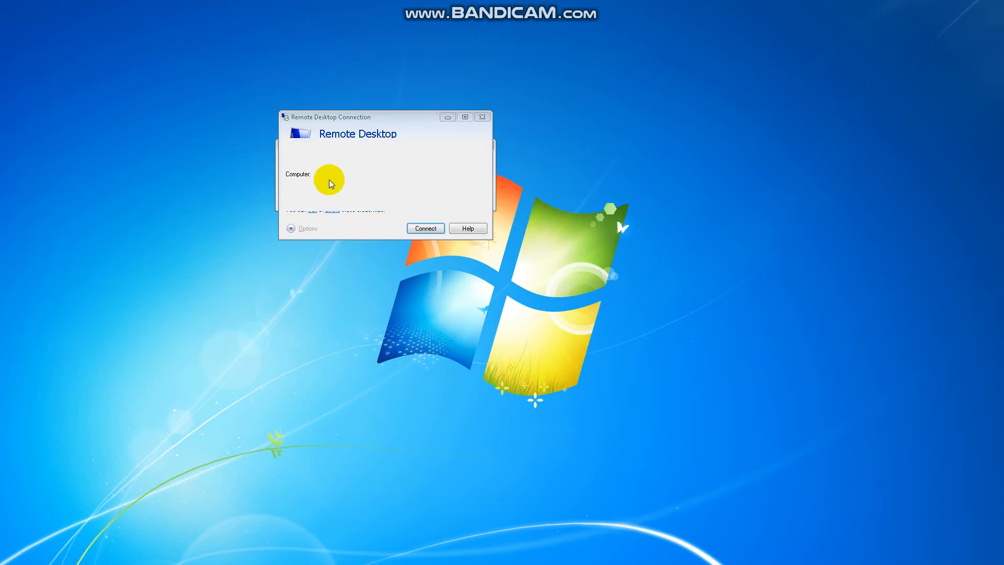
Take the flexi session out of full screen into a window and reposition it.
drag(1, 21, 17, 8)
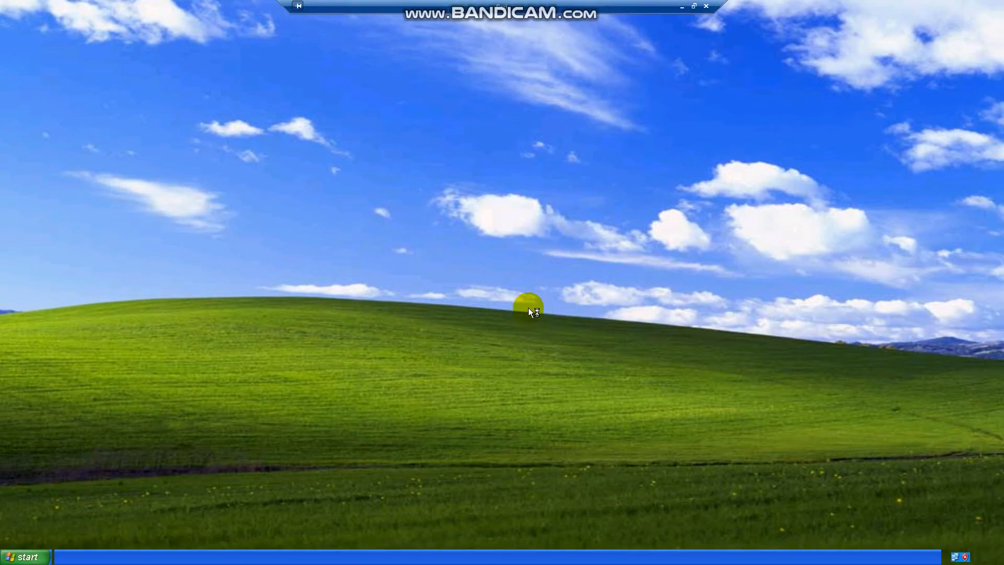
click(694, 7)
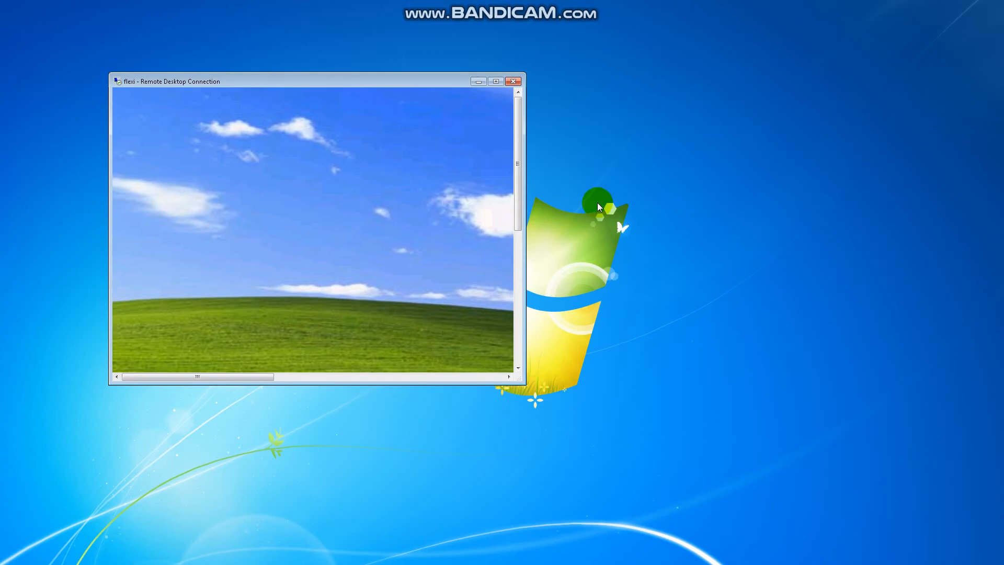
click(495, 81)
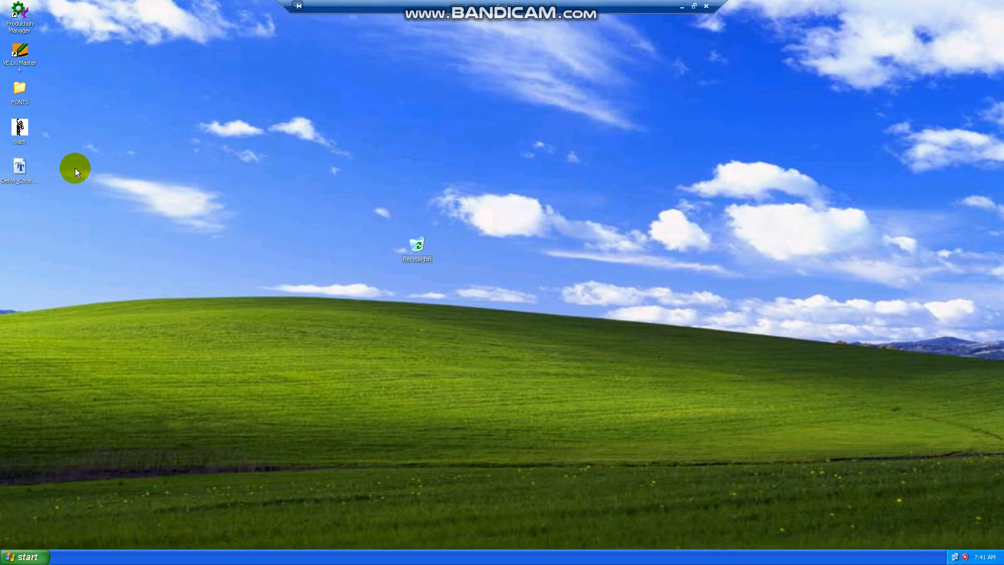
click(695, 7)
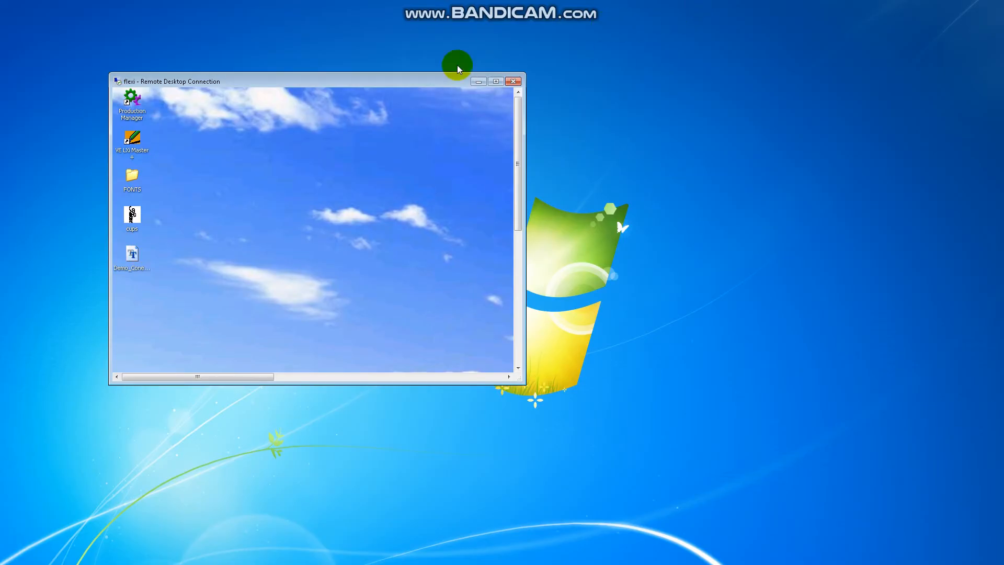
drag(419, 81, 385, 33)
drag(480, 82, 492, 217)
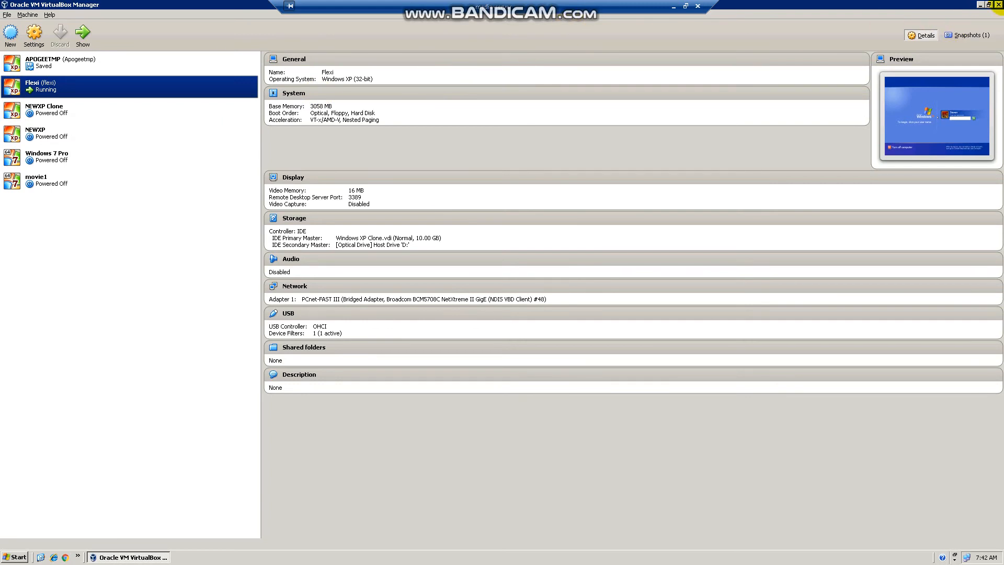
Restore the VirtualBox Manager and media-server windows, move media-server right, and maximize the flexi session.
click(989, 5)
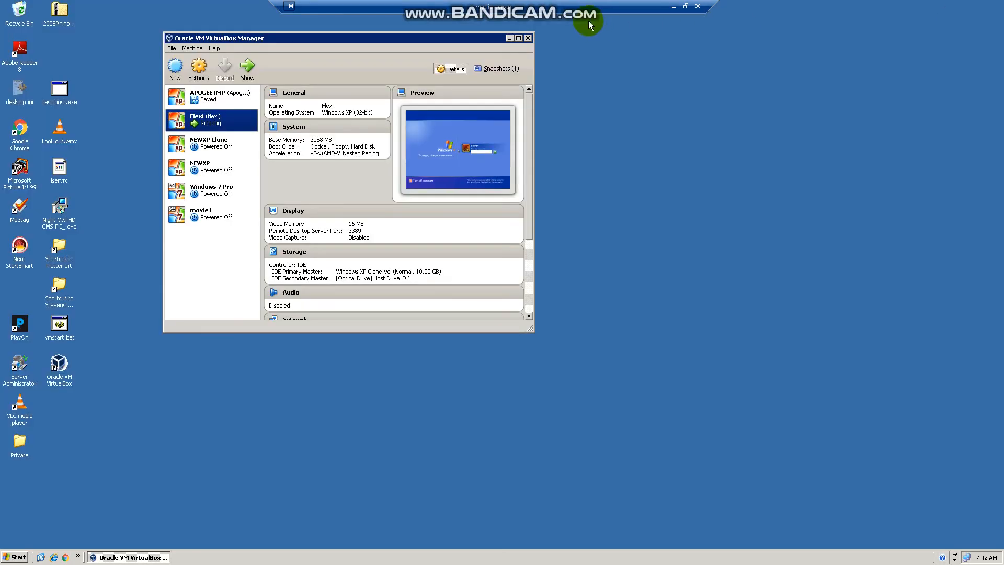
click(686, 5)
drag(529, 133, 815, 33)
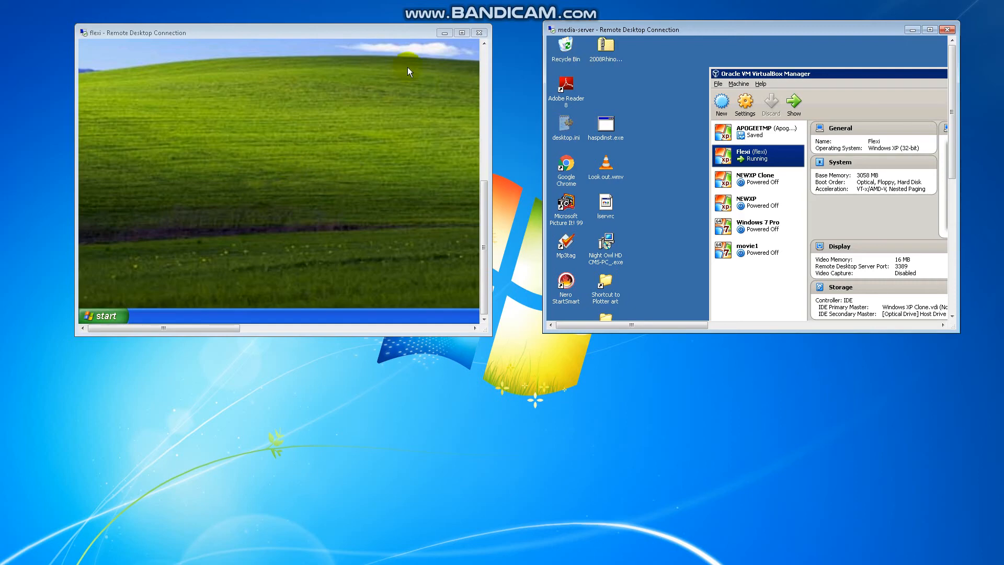
click(463, 33)
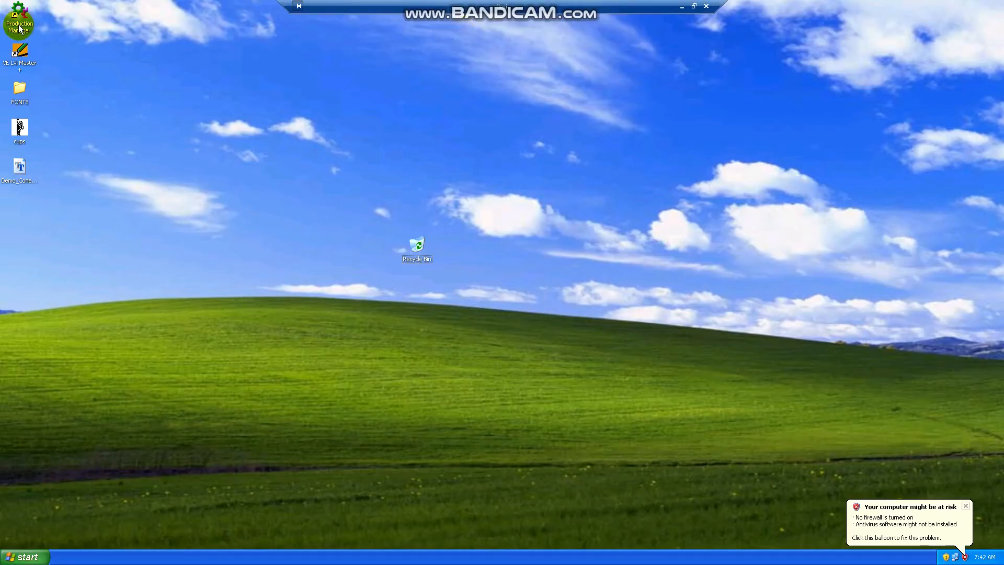
Launch VE LXi Master from the XP desktop, close it, and dismiss both XP notification balloons.
double_click(25, 61)
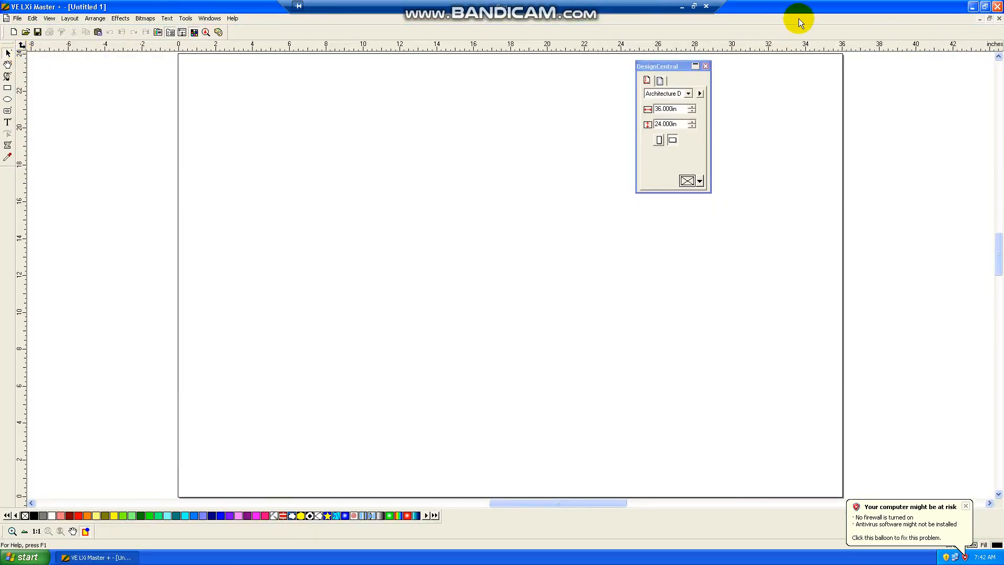
click(998, 6)
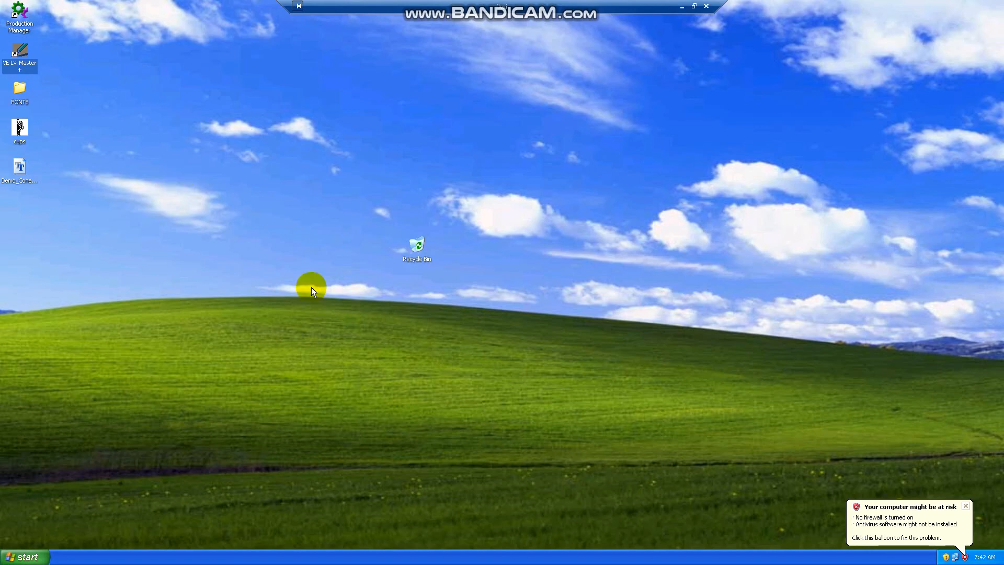
click(965, 504)
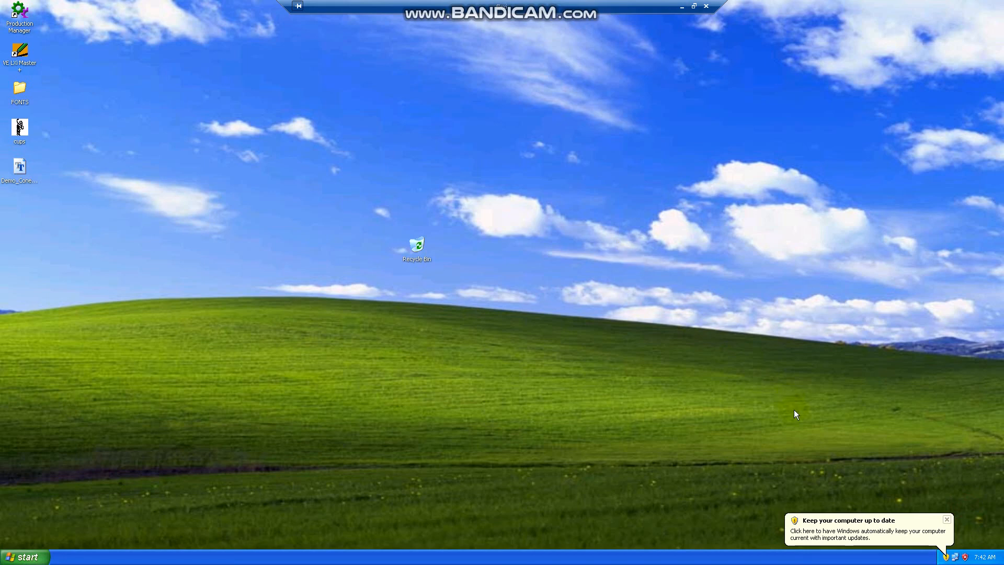
click(947, 520)
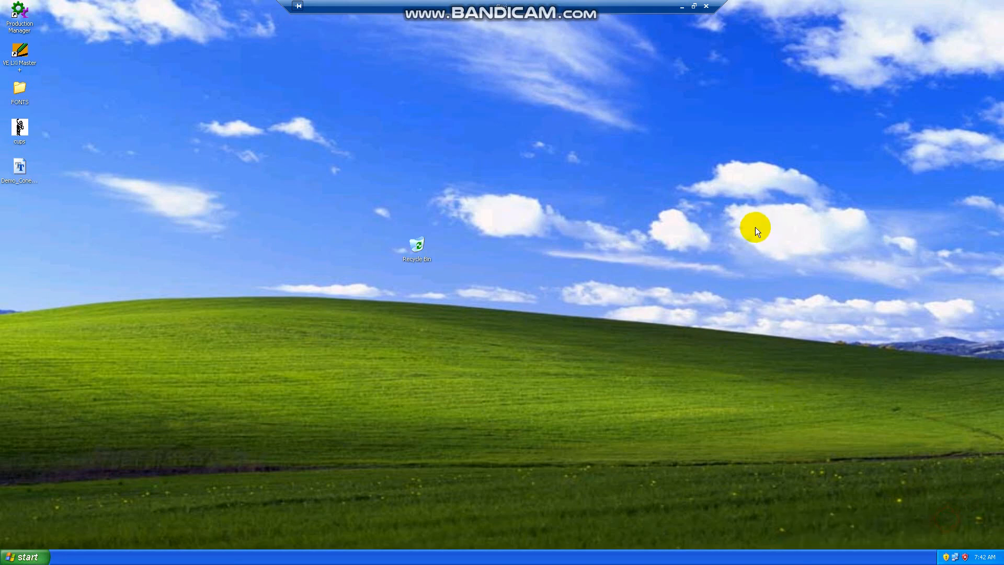
Restore the flexi session window, close it, and confirm disconnecting while its programs keep running.
click(694, 5)
click(479, 33)
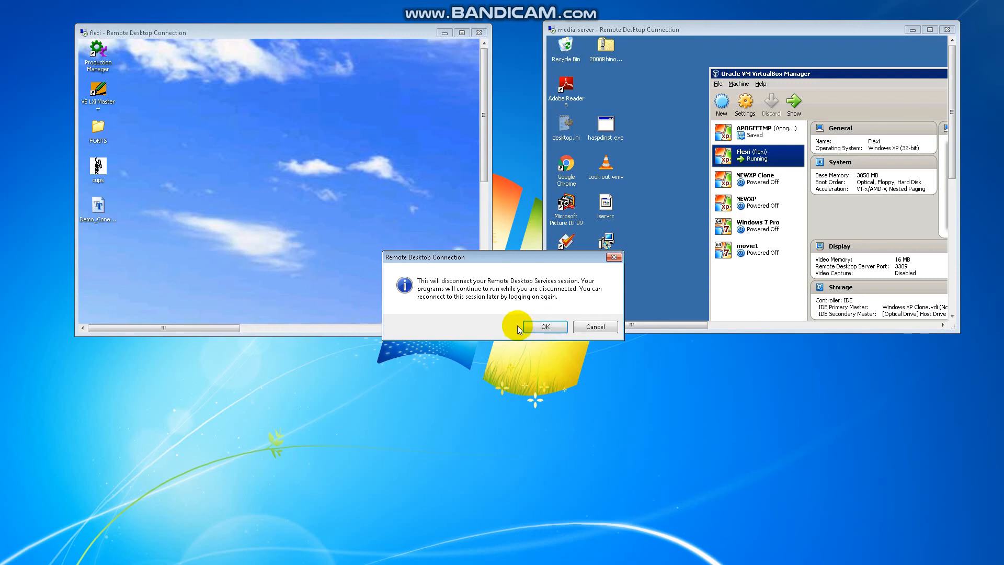
click(548, 325)
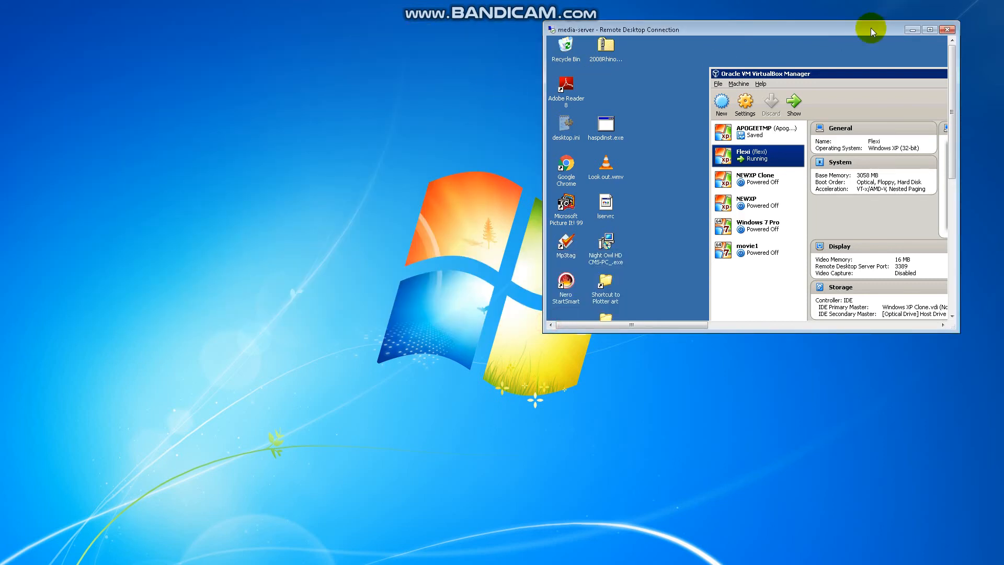